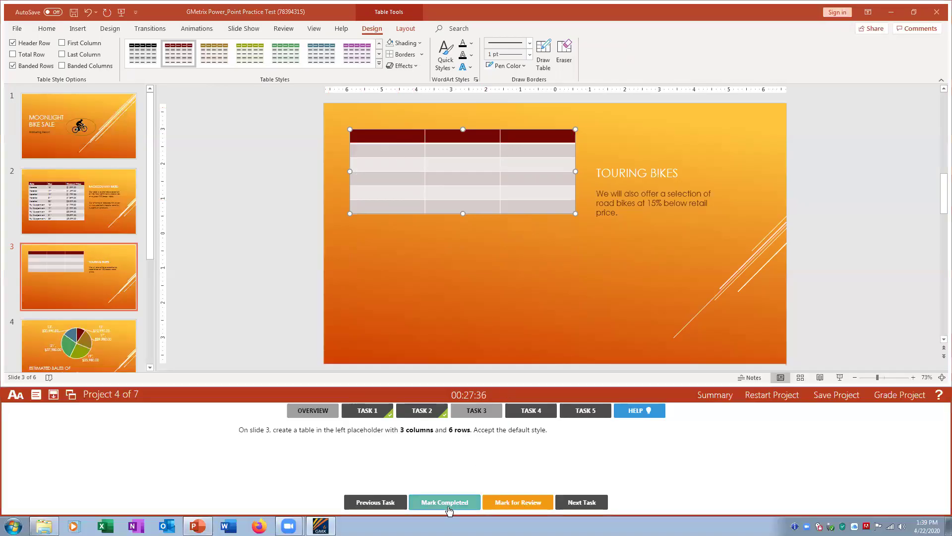
Start a new custom slide show and name it Hardtail Bike Sale.
left_click(530, 410)
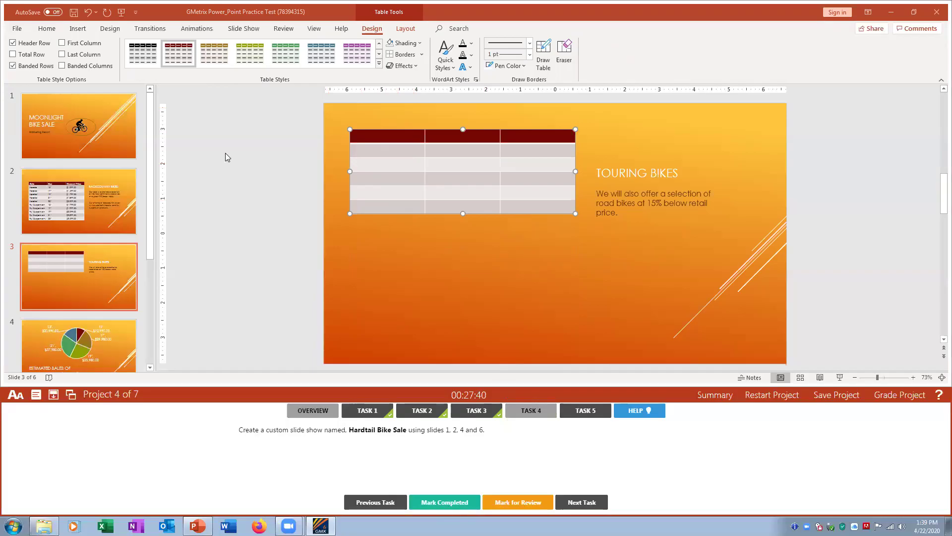
left_click(245, 29)
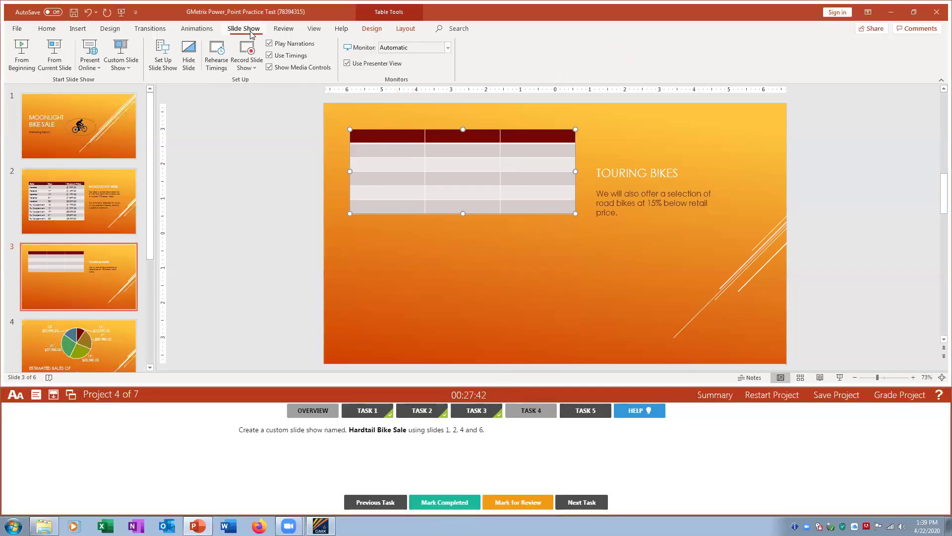
left_click(130, 73)
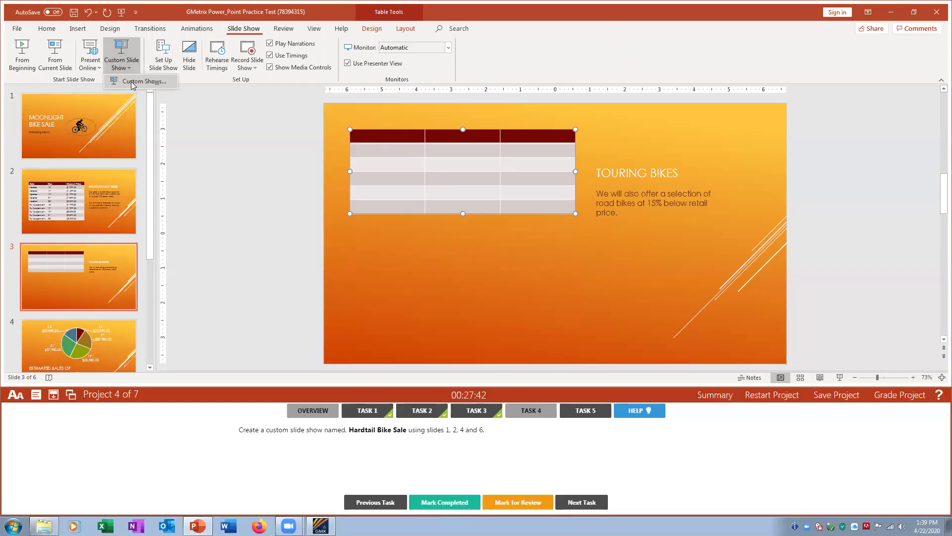
left_click(139, 82)
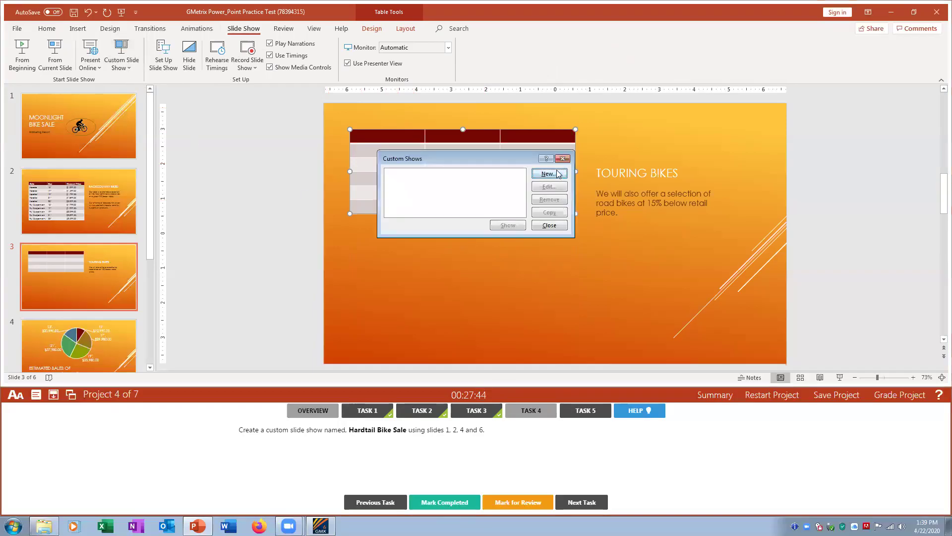
left_click(558, 174)
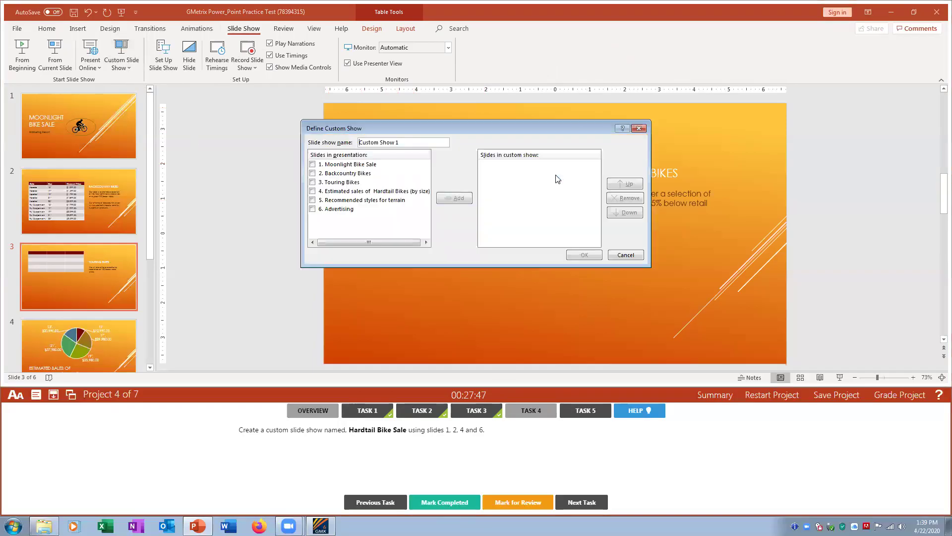
key("Delete")
key("Delete")
key("Delete")
key("Delete")
key("Delete")
key("Delete")
key("Delete")
key("Delete")
key("Delete")
key("Delete")
key("Delete")
key("Delete")
type("Hardtail Bike Sale")
Add slides 1, 2, 4 and 6 to the custom show, save it and mark the task completed.
left_click(313, 164)
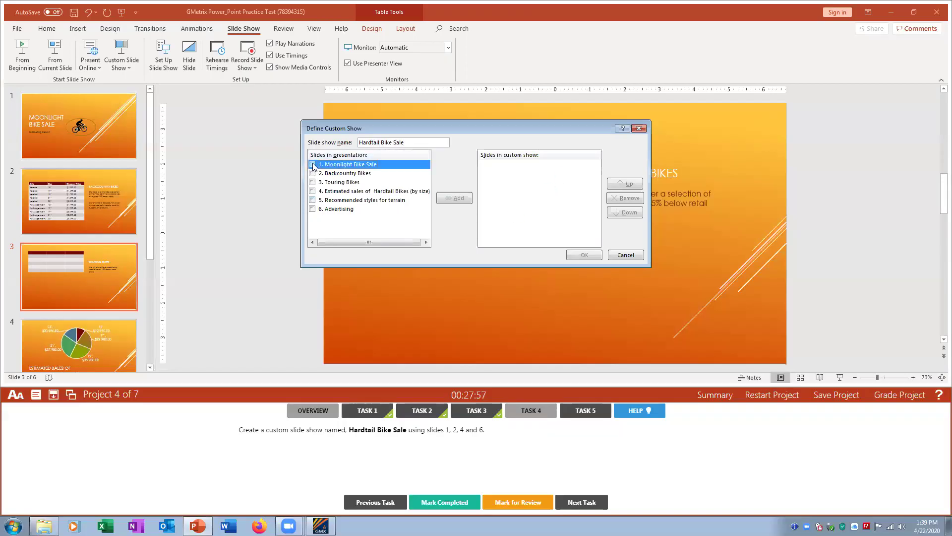
left_click(313, 173)
left_click(312, 191)
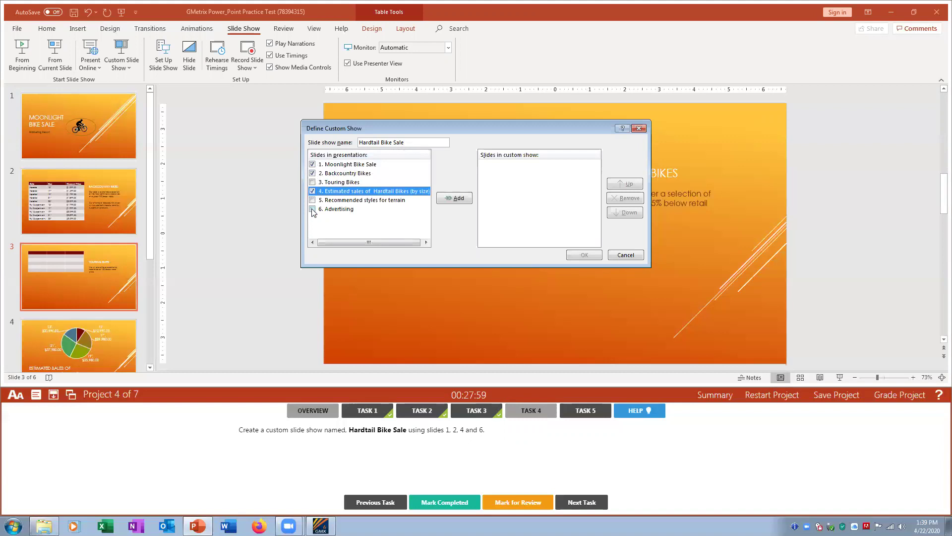
left_click(312, 209)
left_click(454, 199)
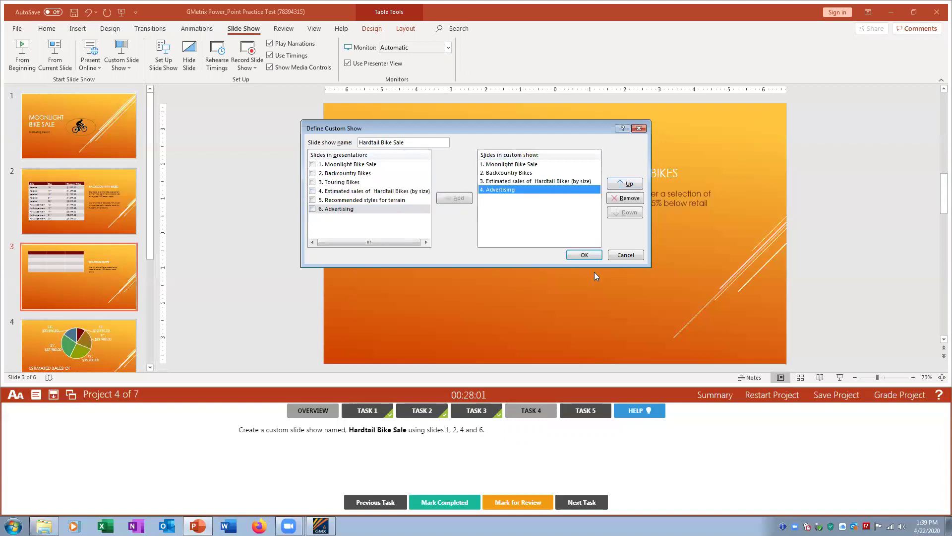
left_click(584, 255)
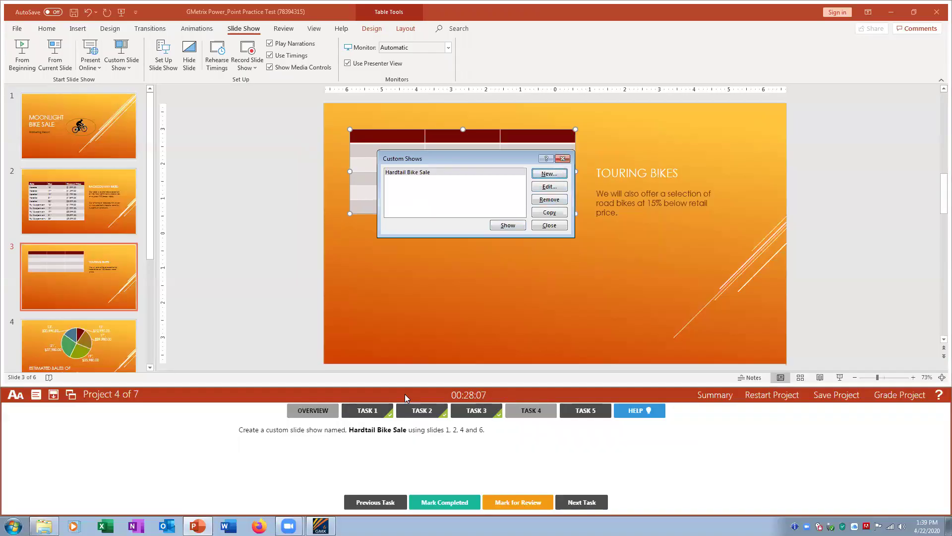
left_click(562, 159)
left_click(449, 502)
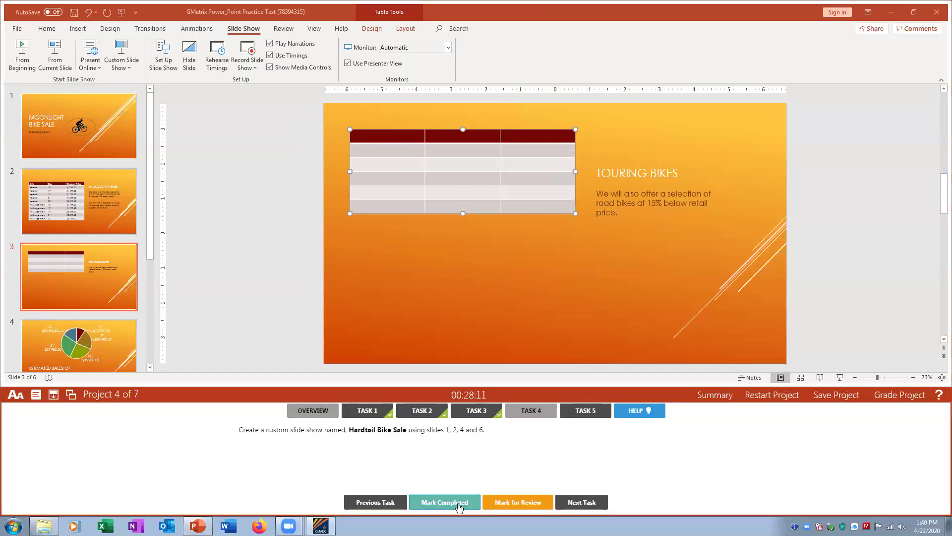
Turn off Play Narrations and Show Media Controls for the slide show, then grade the project.
left_click(589, 410)
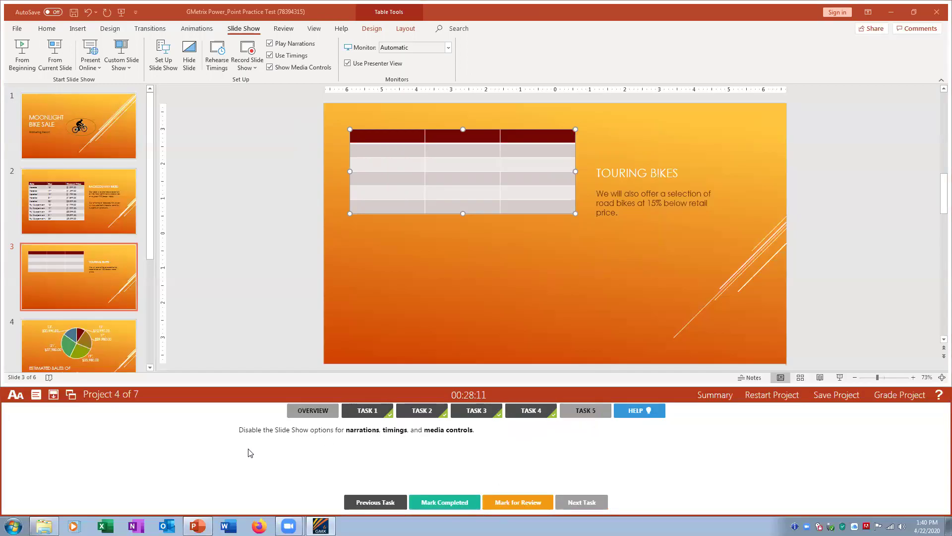
left_click_drag(273, 437, 274, 449)
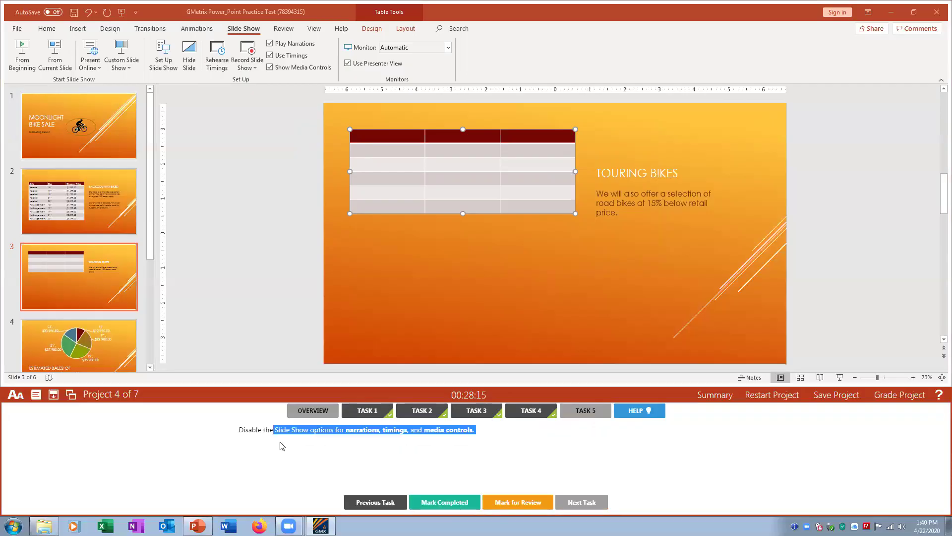
left_click(285, 430)
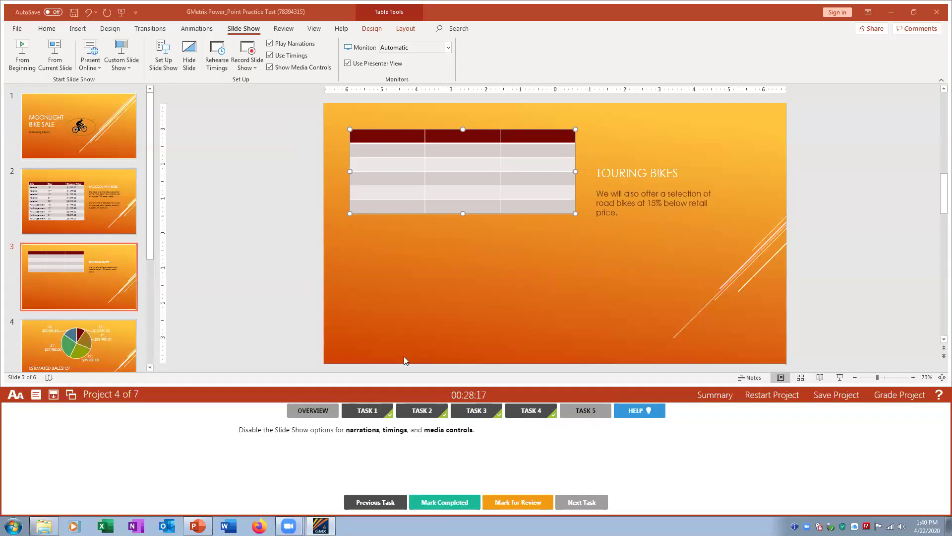
left_click(97, 115)
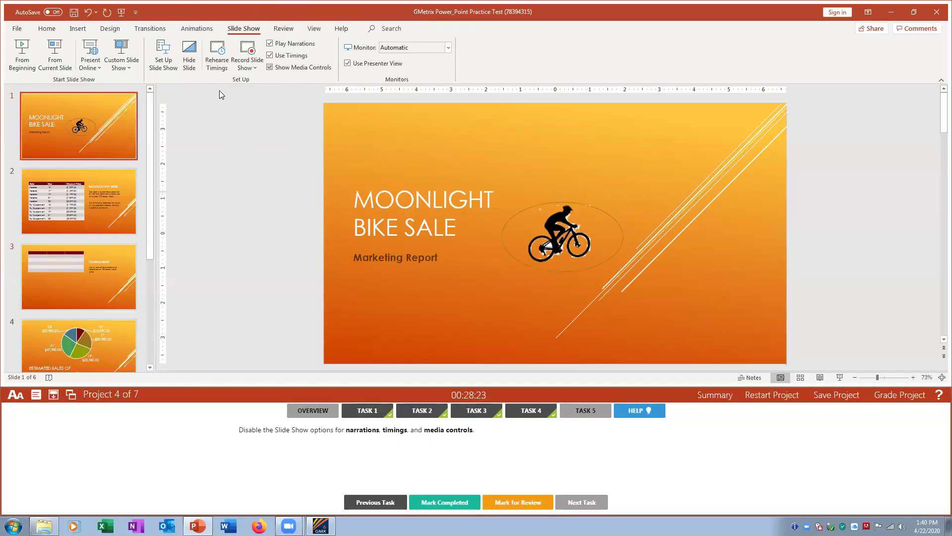
left_click(271, 46)
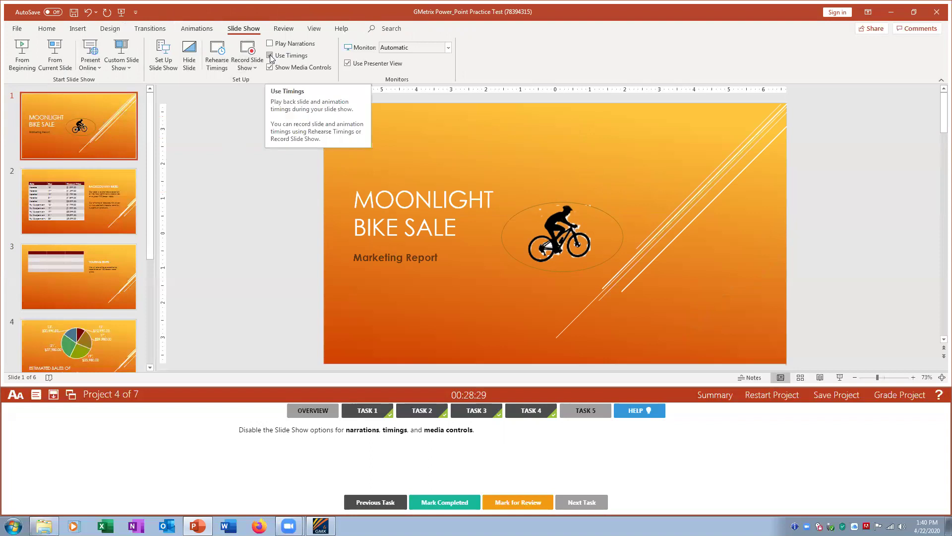
left_click(270, 67)
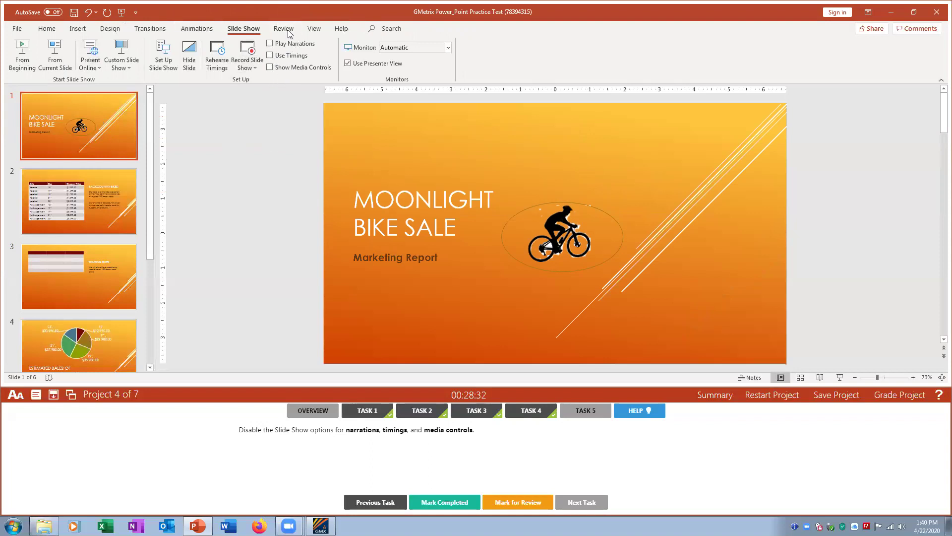
left_click(447, 502)
left_click(914, 396)
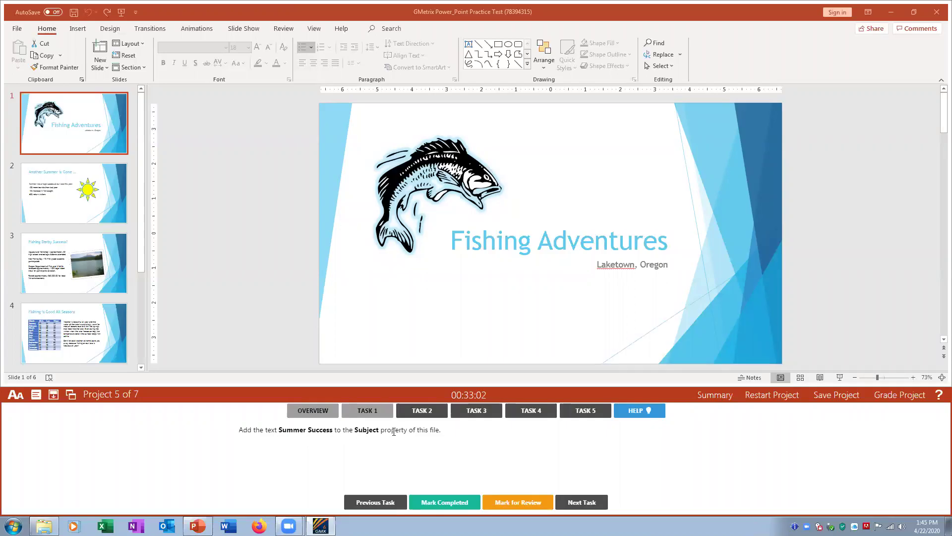
Enter 'Summer Success' as the Subject in File > Info properties, then return to the slides.
left_click(18, 29)
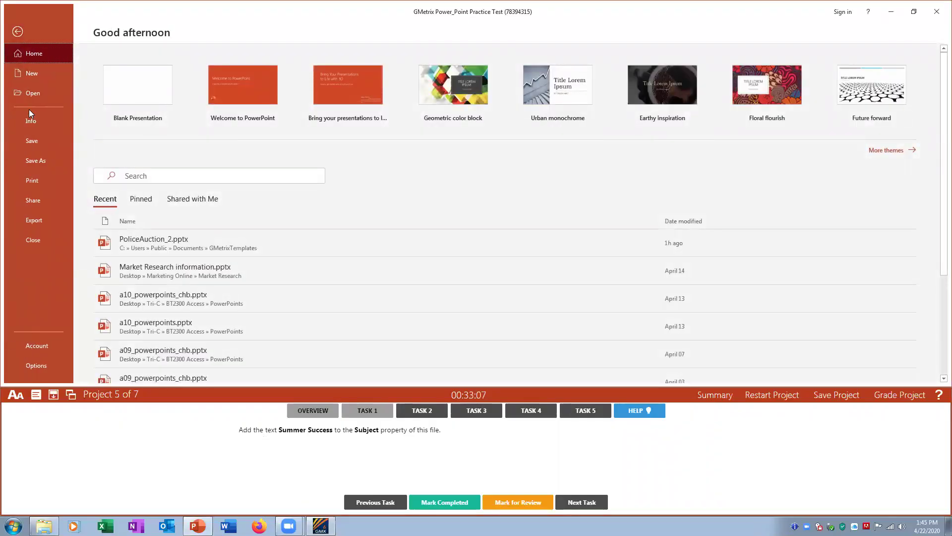
left_click(30, 125)
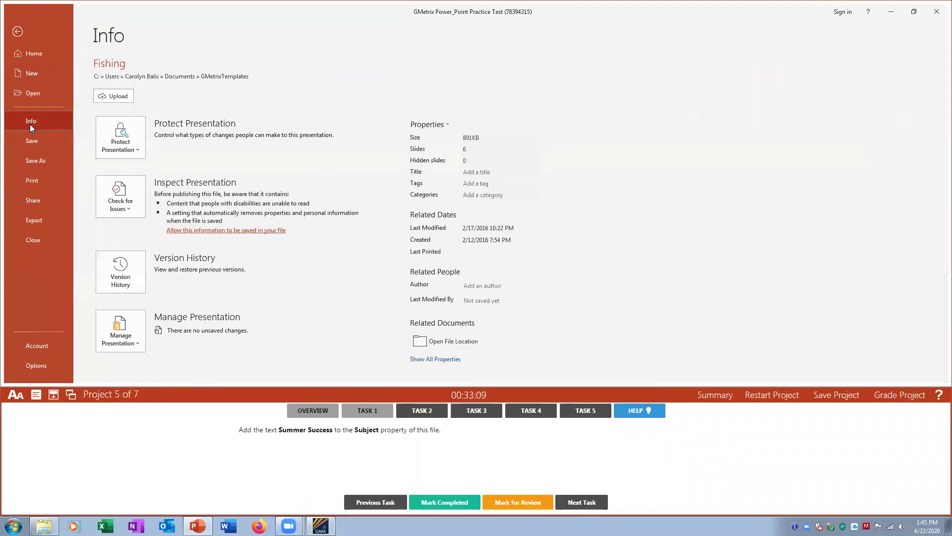
left_click(435, 360)
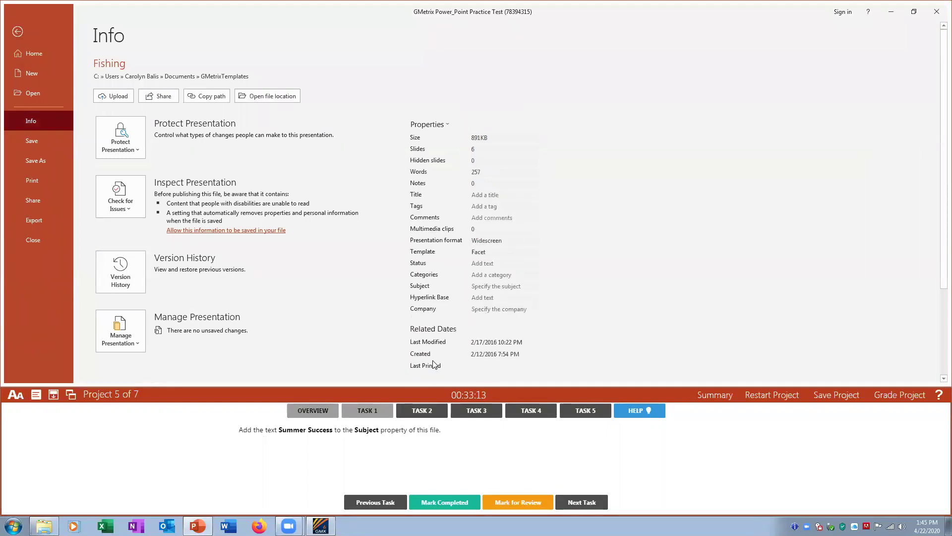
left_click(479, 286)
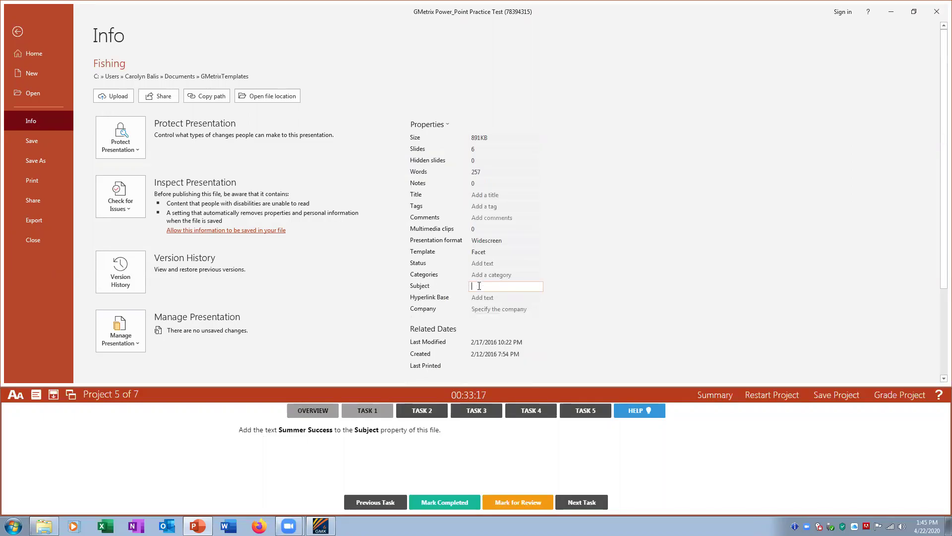
type("Summer Success")
left_click(513, 299)
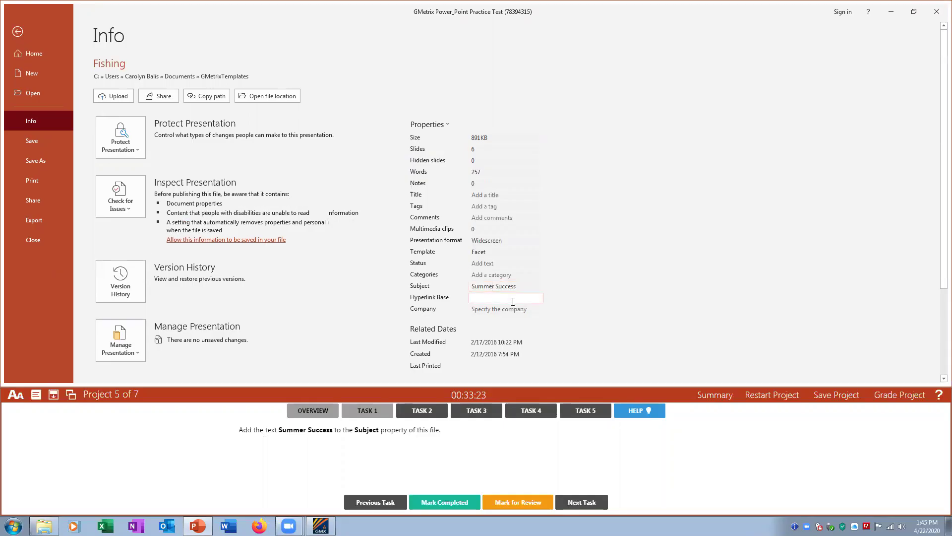
left_click(445, 502)
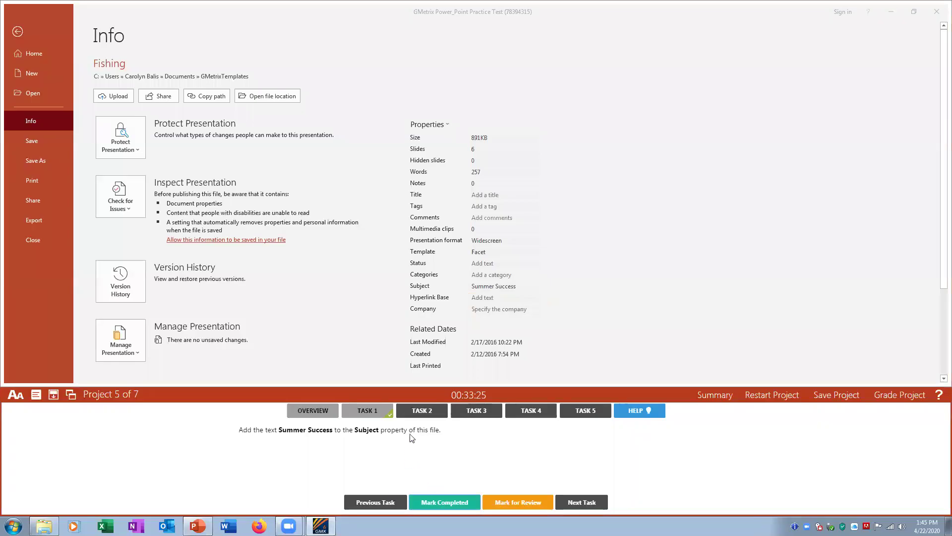
left_click(17, 32)
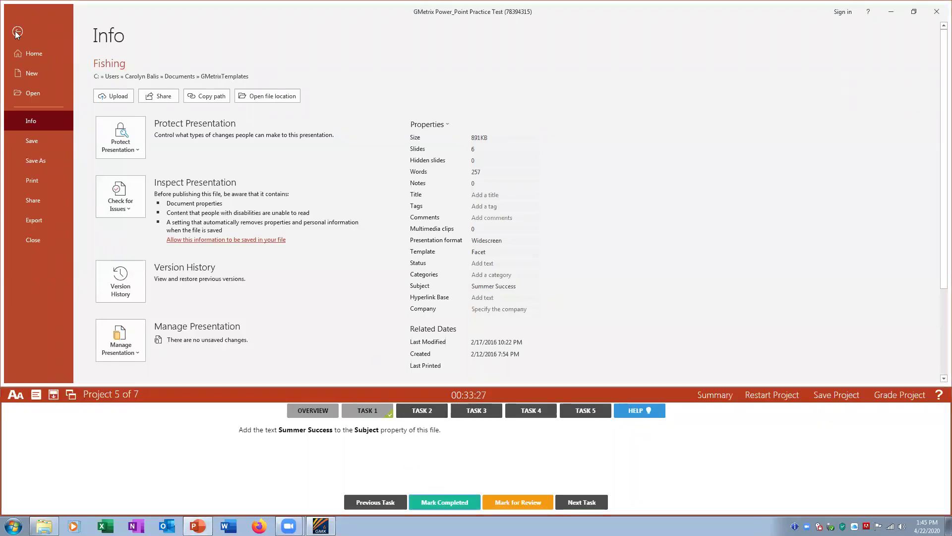
left_click(17, 32)
left_click(415, 412)
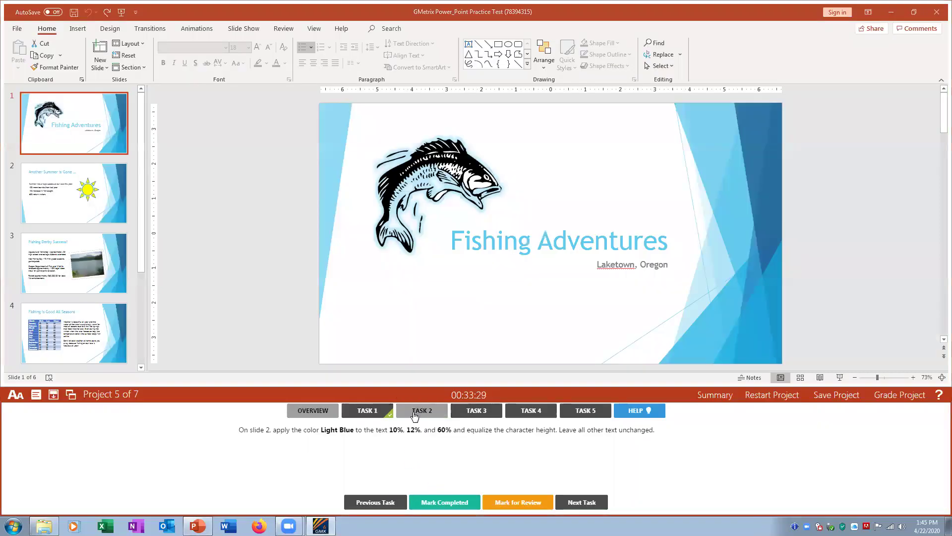
Color the 10%, 12% and 60% figures on slide 2 Light Blue.
left_click(110, 213)
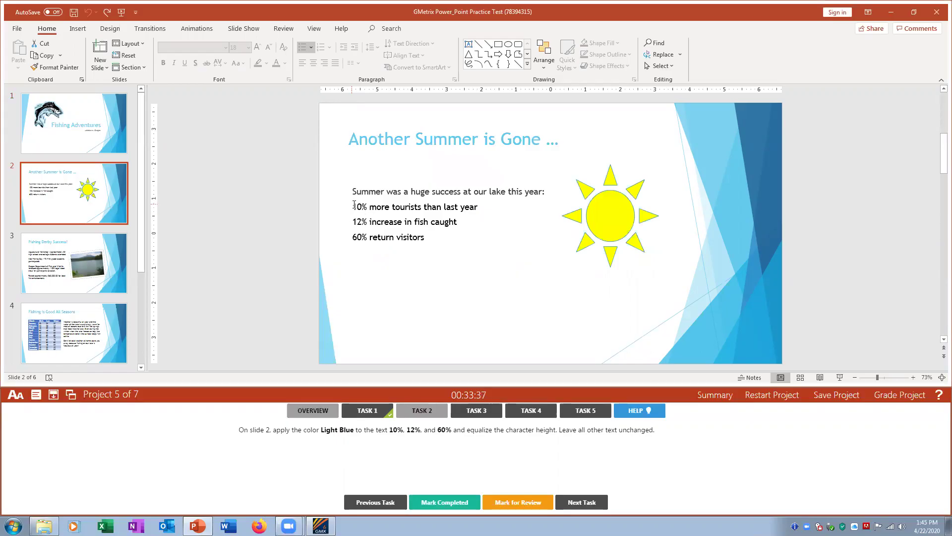
left_click_drag(354, 207, 368, 207)
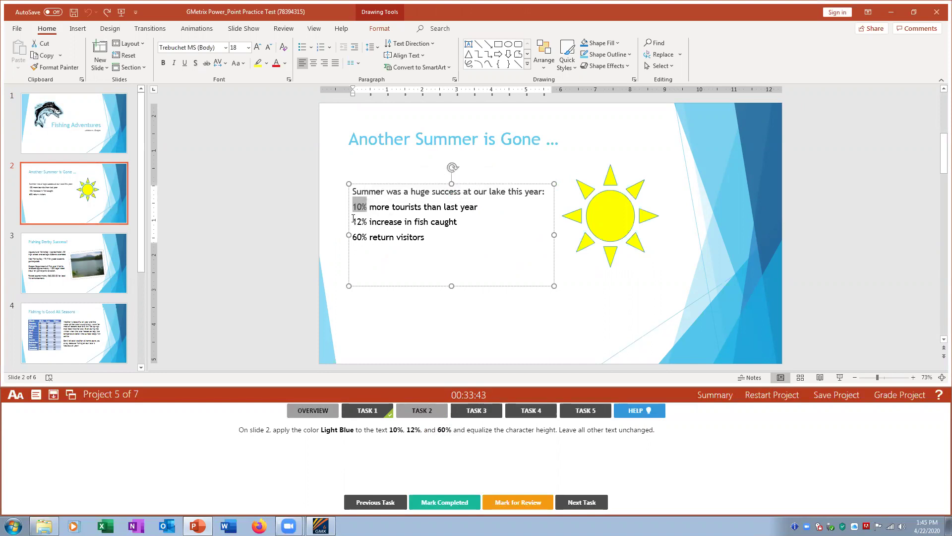
left_click_drag(353, 221, 367, 221)
left_click_drag(360, 236, 368, 237)
left_click(285, 63)
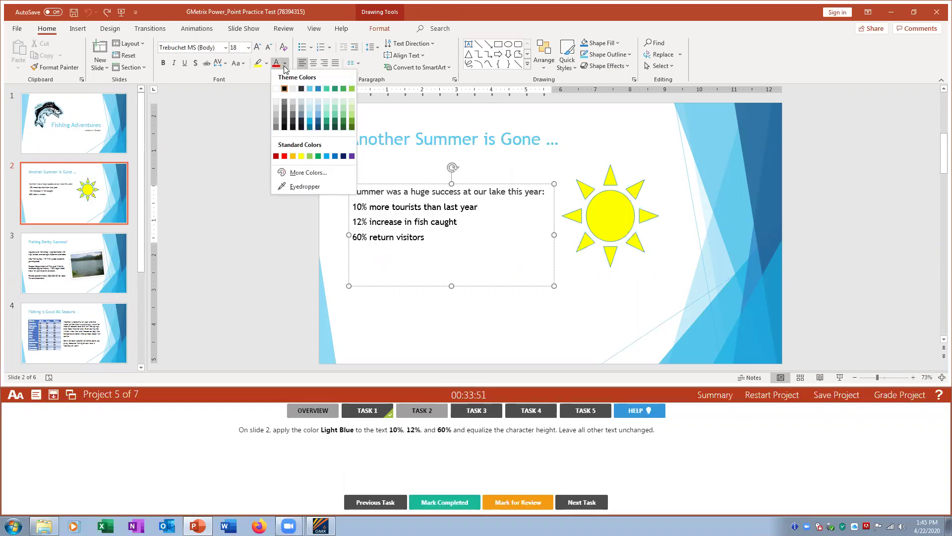
left_click(327, 157)
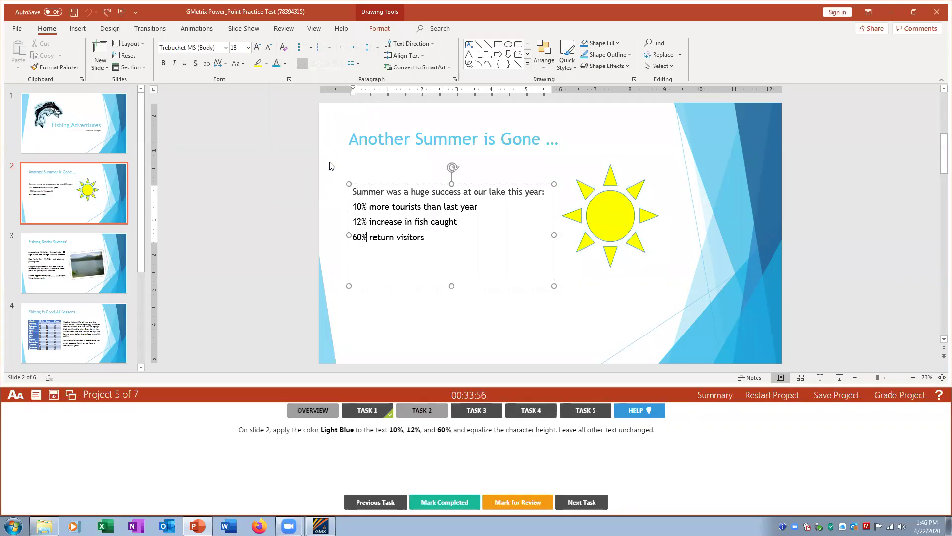
left_click_drag(353, 206, 367, 238)
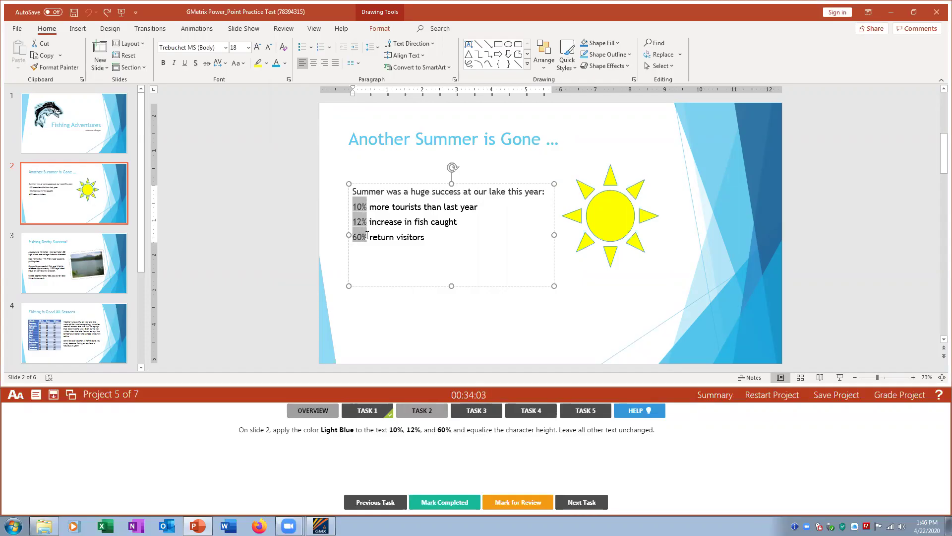
left_click(286, 63)
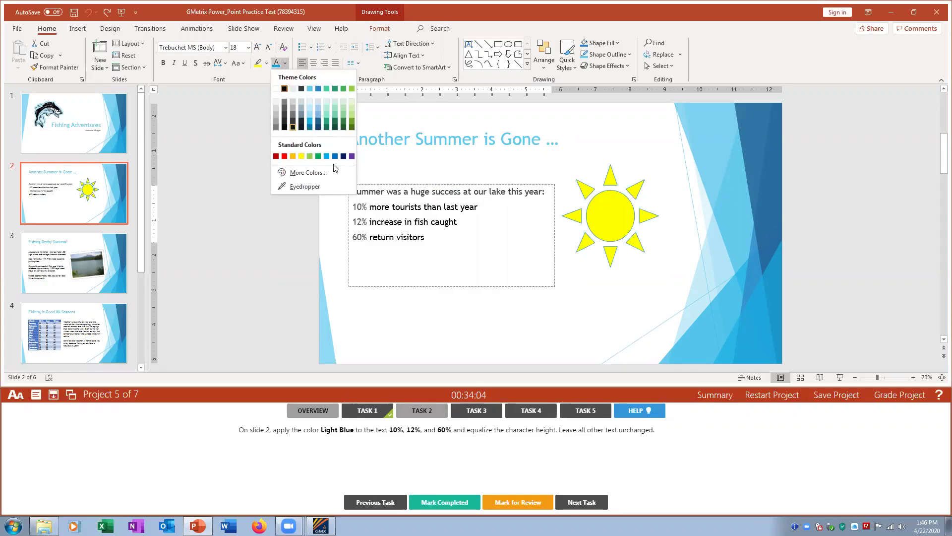
left_click(326, 156)
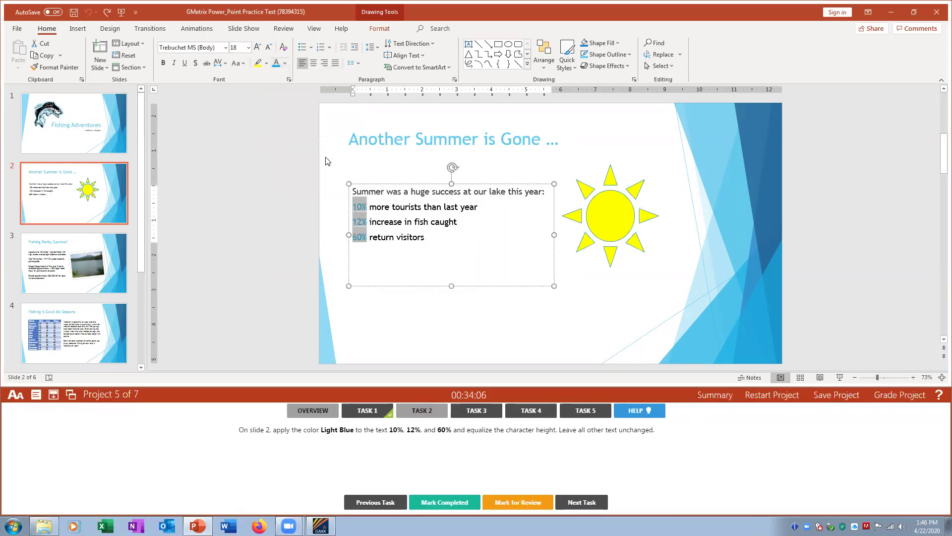
left_click(330, 191)
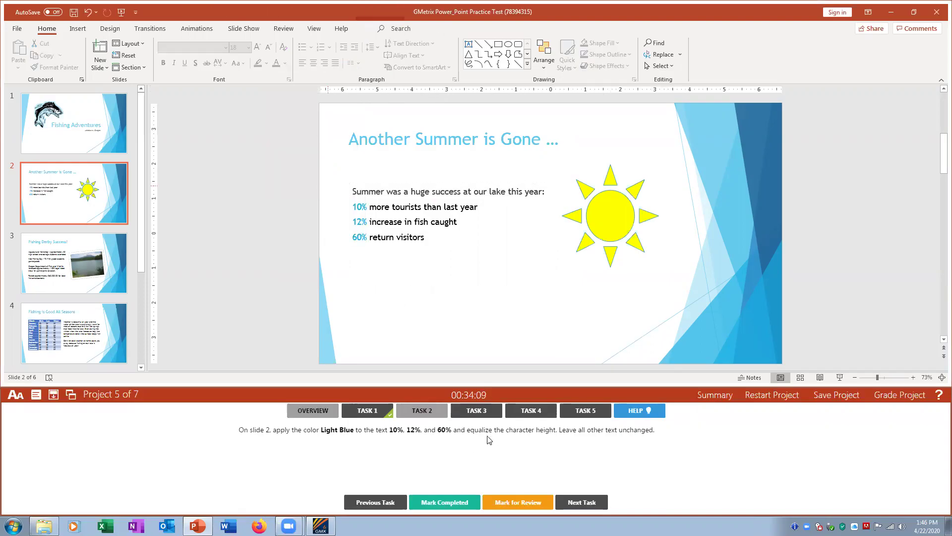
Apply Equalize Character Height to the three percentages and mark task 2 completed.
left_click(383, 209)
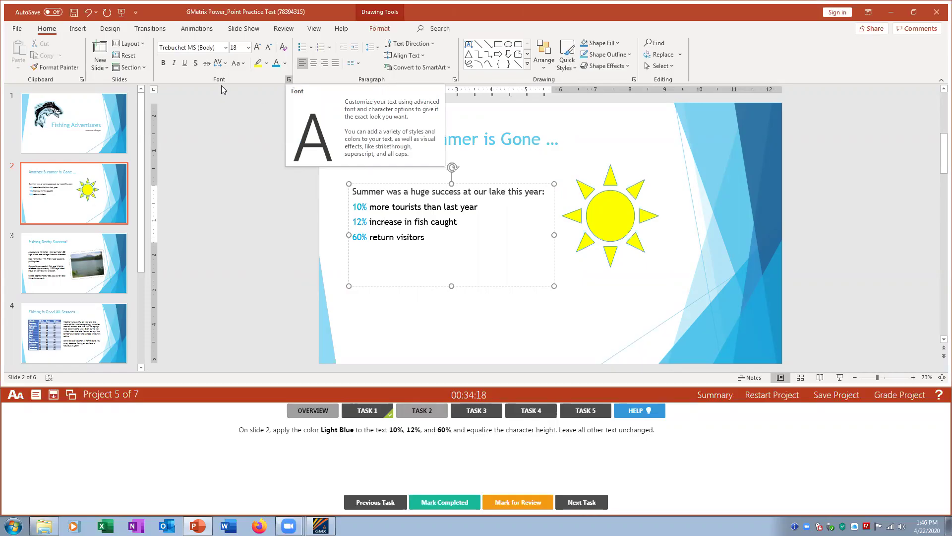
left_click(288, 80)
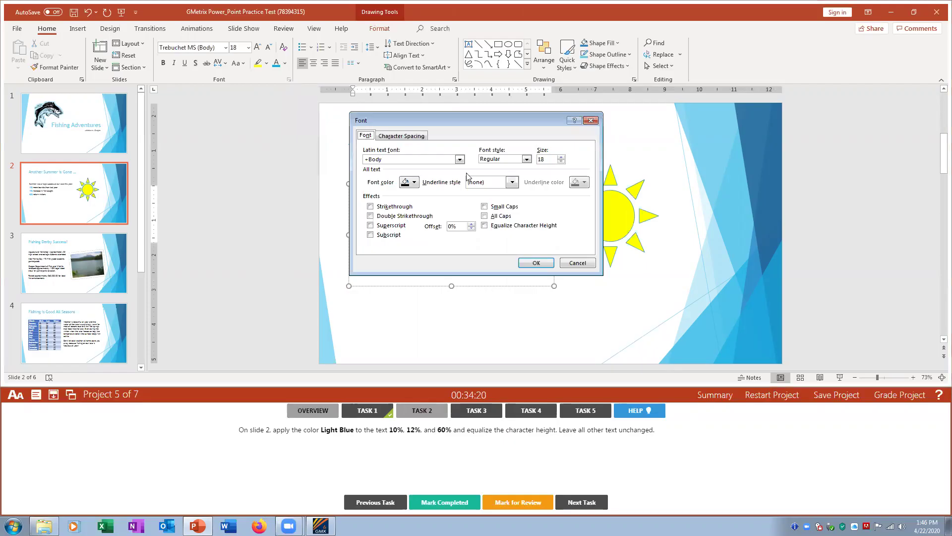
left_click(485, 226)
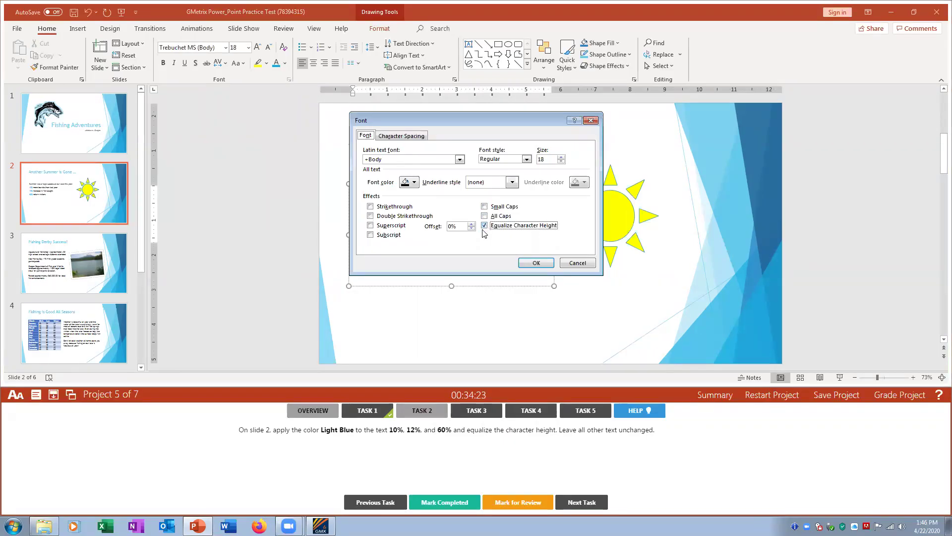
left_click(530, 265)
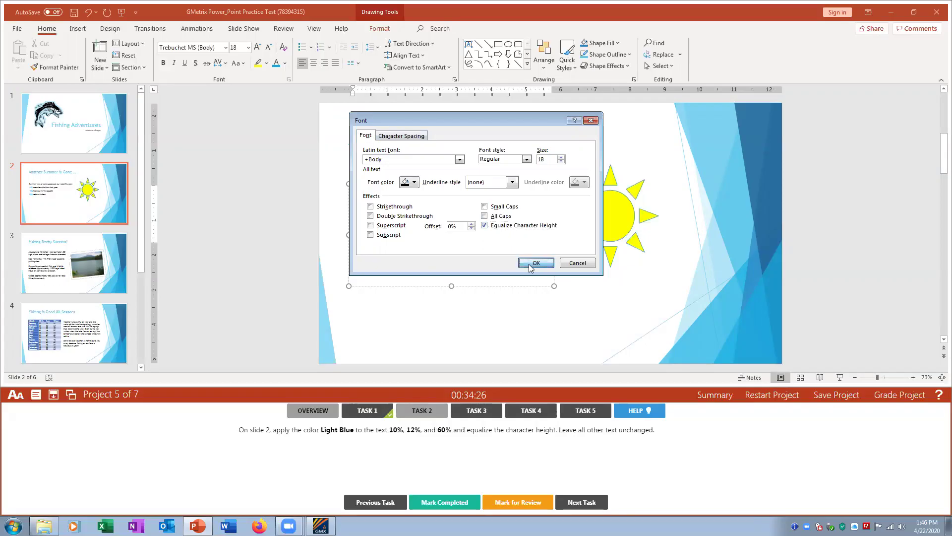
key("ctrl+z")
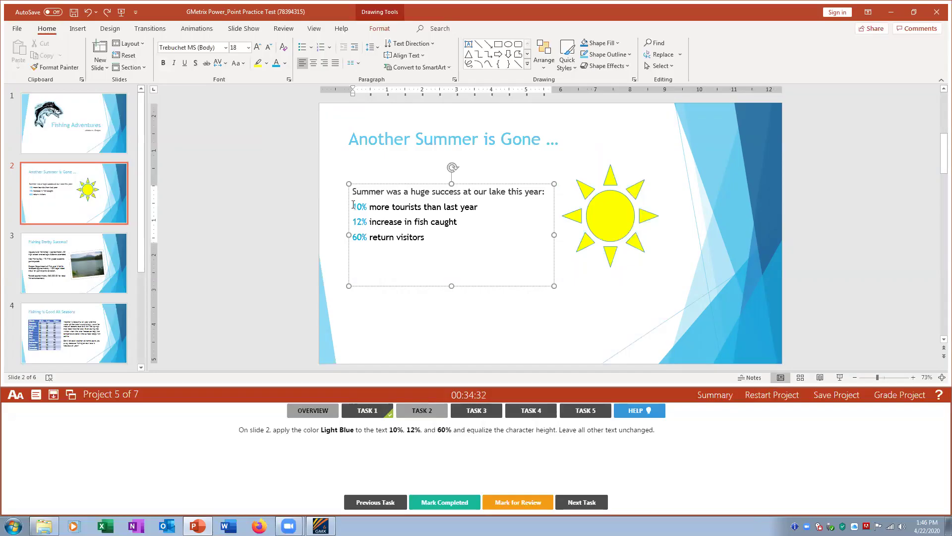
left_click_drag(354, 206, 367, 238)
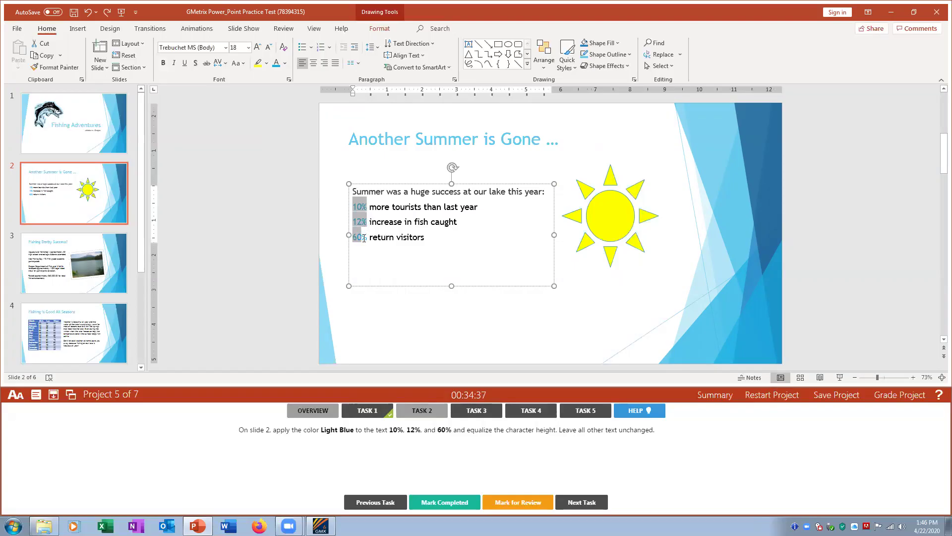
left_click(289, 81)
left_click(487, 226)
left_click(538, 263)
left_click(490, 258)
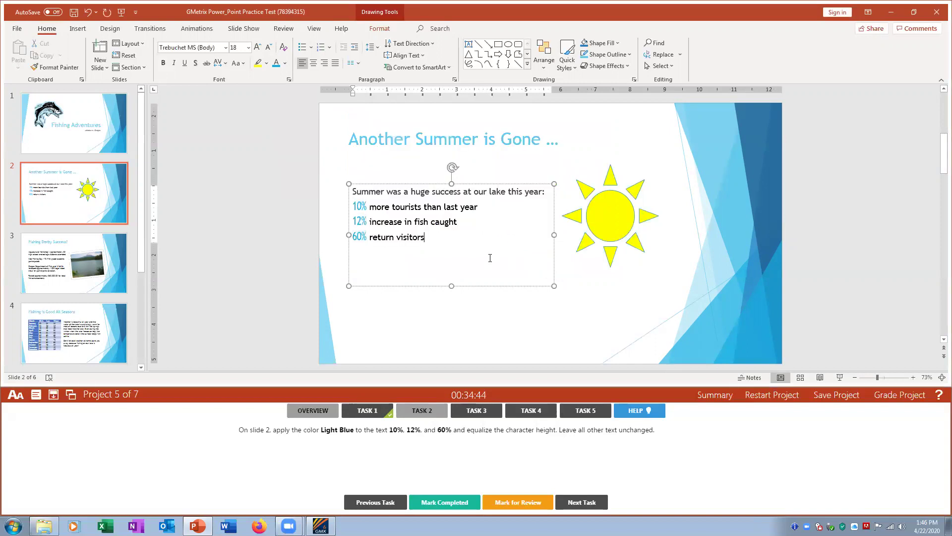
left_click(443, 501)
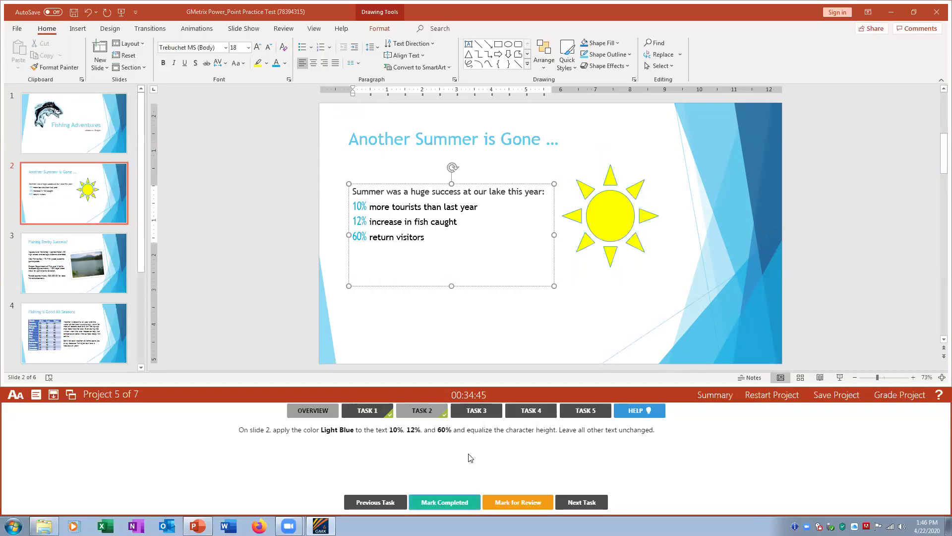
Give the sun on slide 2 an Inside Bottom Right shadow and mark task 3 completed.
left_click(485, 412)
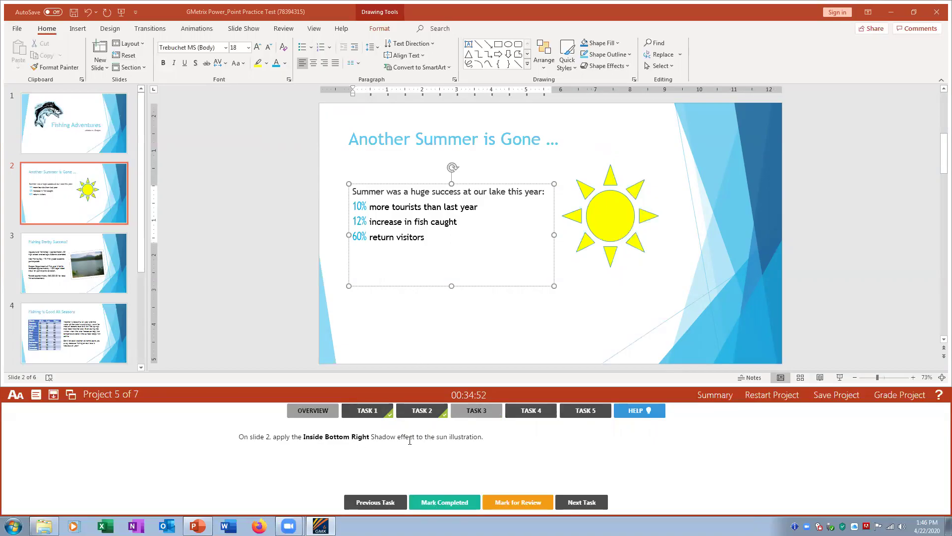
left_click(611, 206)
left_click(378, 30)
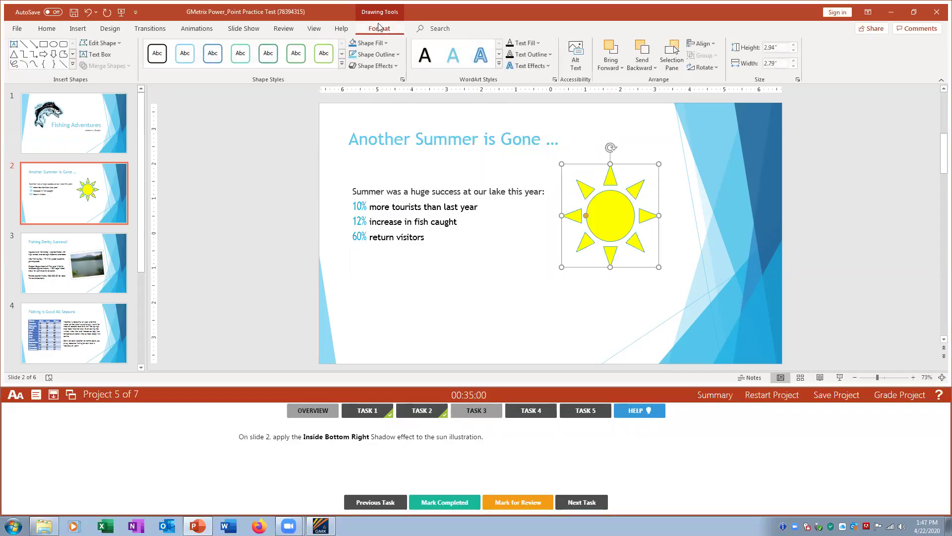
left_click(397, 66)
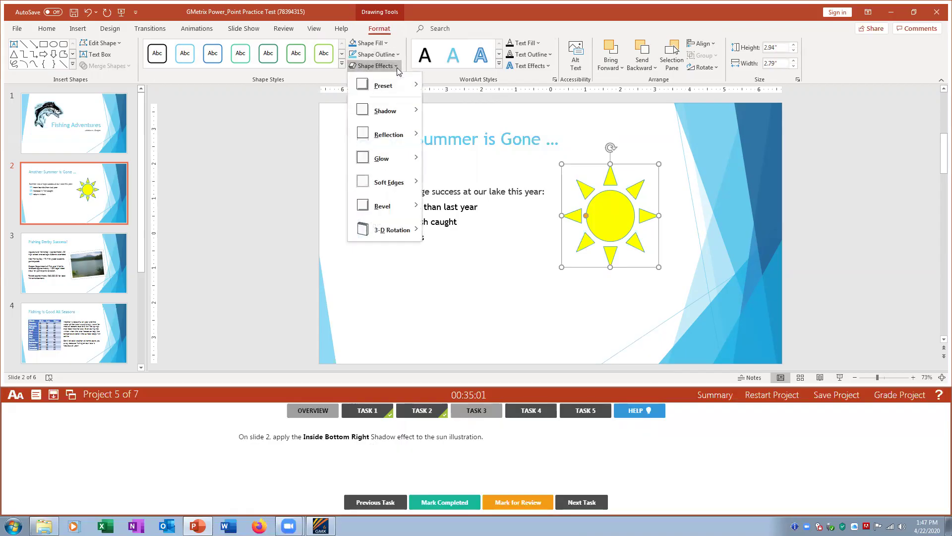
mouse_move(387, 111)
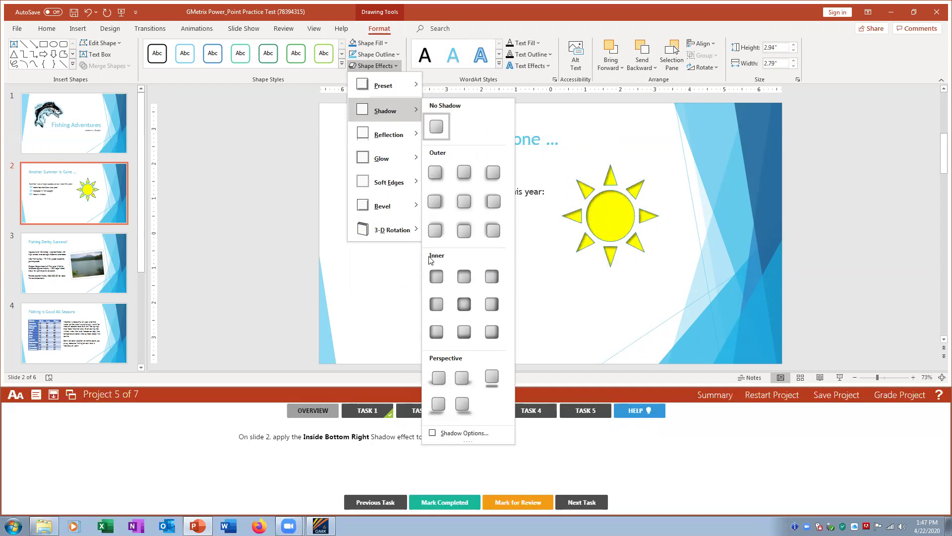
left_click(492, 332)
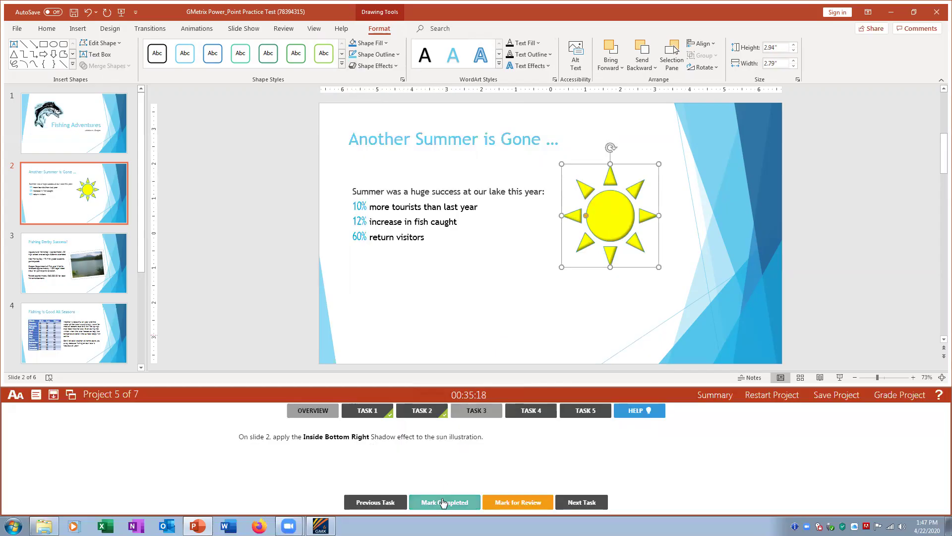
left_click(541, 414)
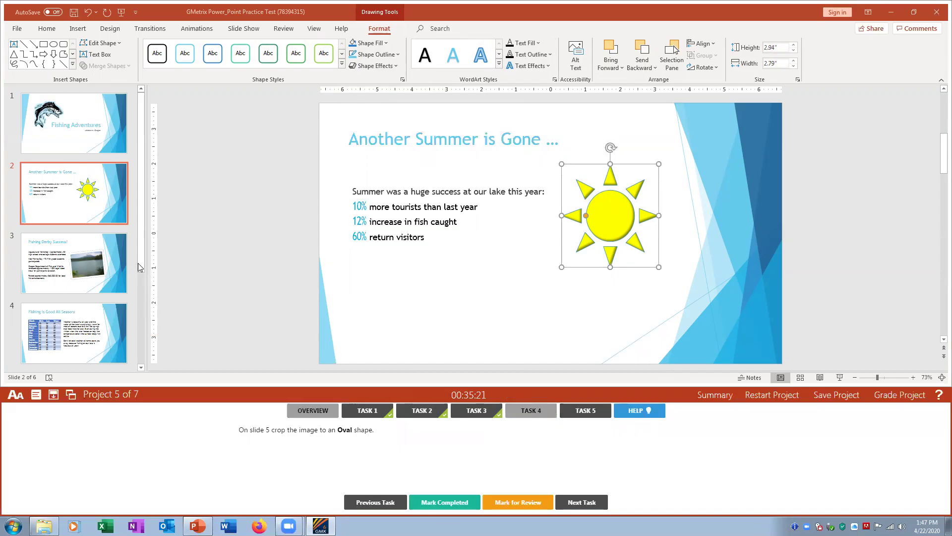
left_click_drag(143, 266, 141, 342)
Crop the slide 5 photo to an Oval shape and mark task 4 completed.
left_click(75, 283)
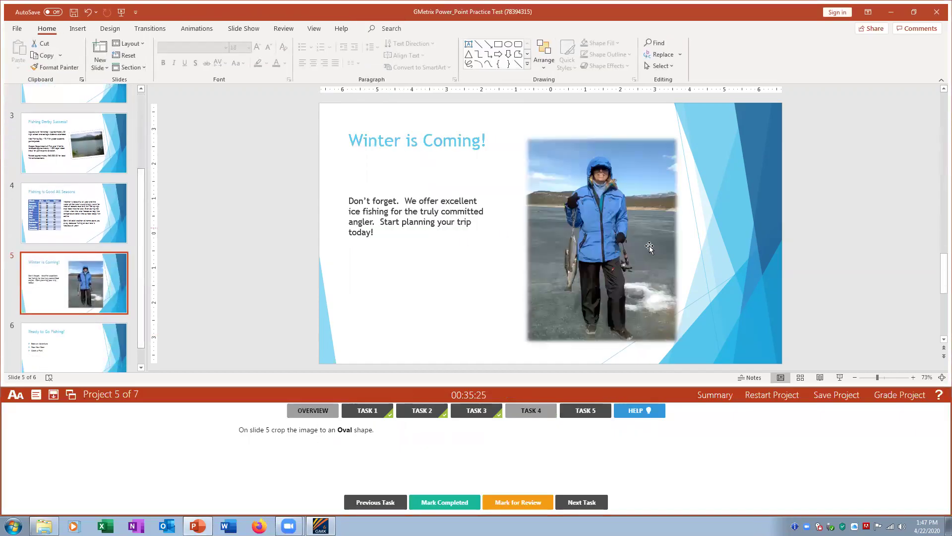
left_click(616, 238)
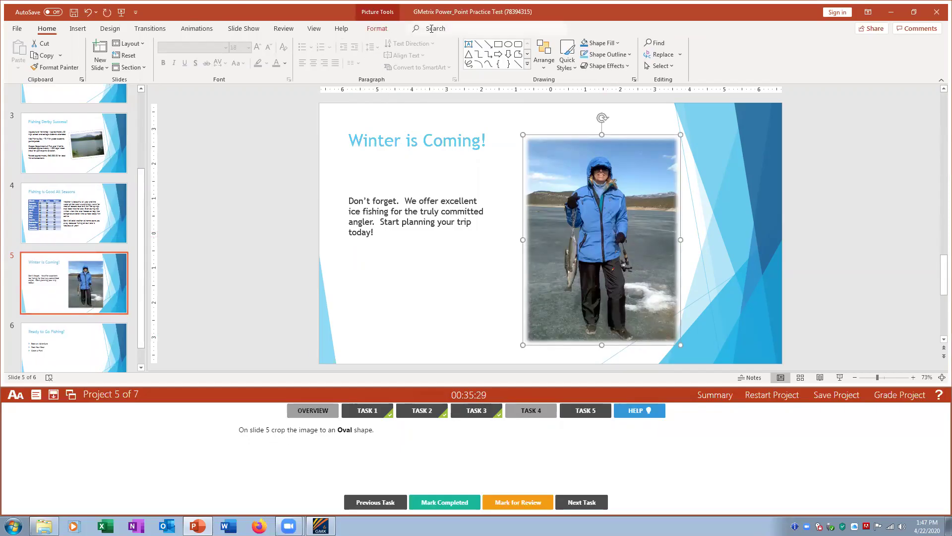
left_click(370, 32)
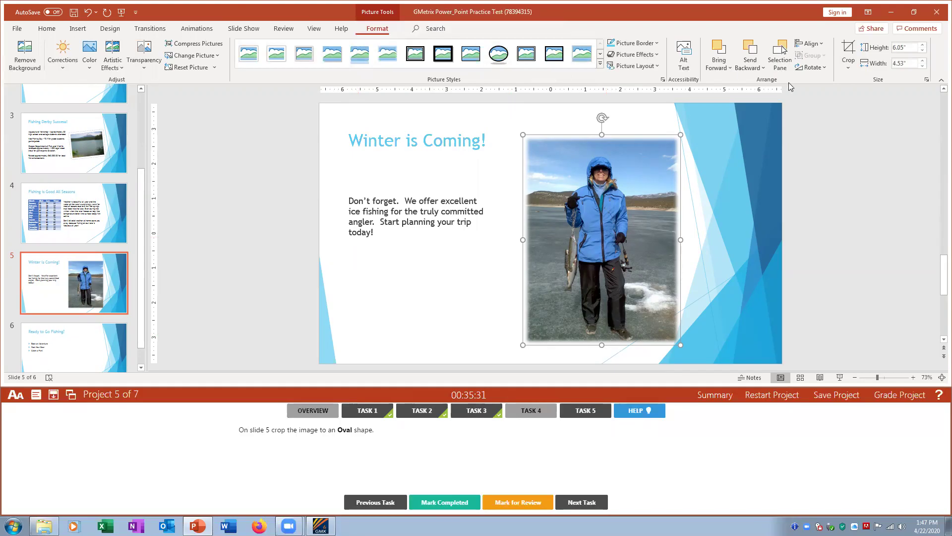
left_click(848, 67)
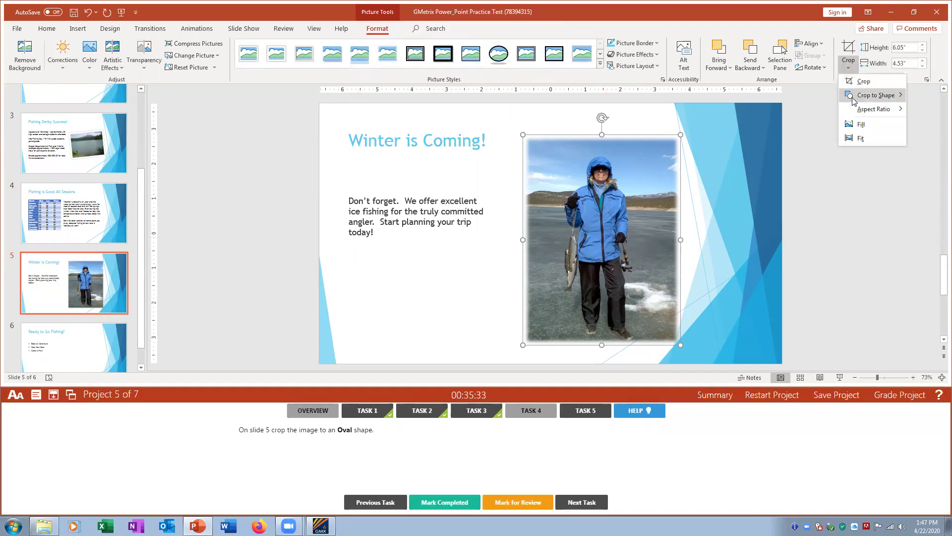
mouse_move(854, 98)
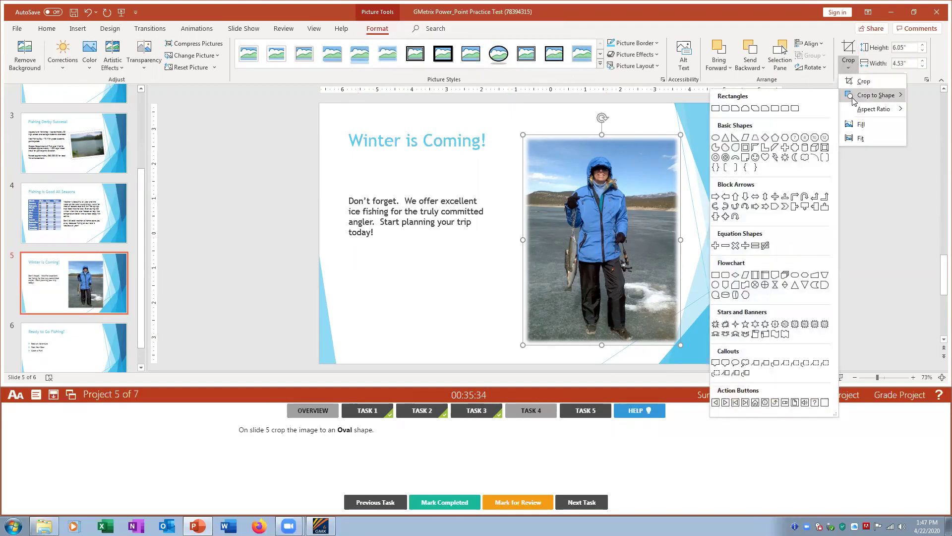
left_click(716, 143)
left_click(687, 246)
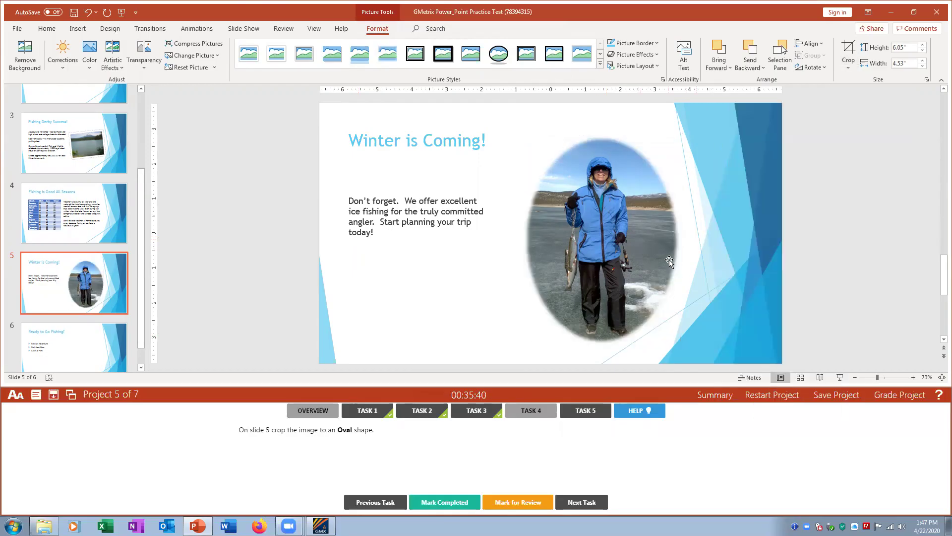
left_click(429, 504)
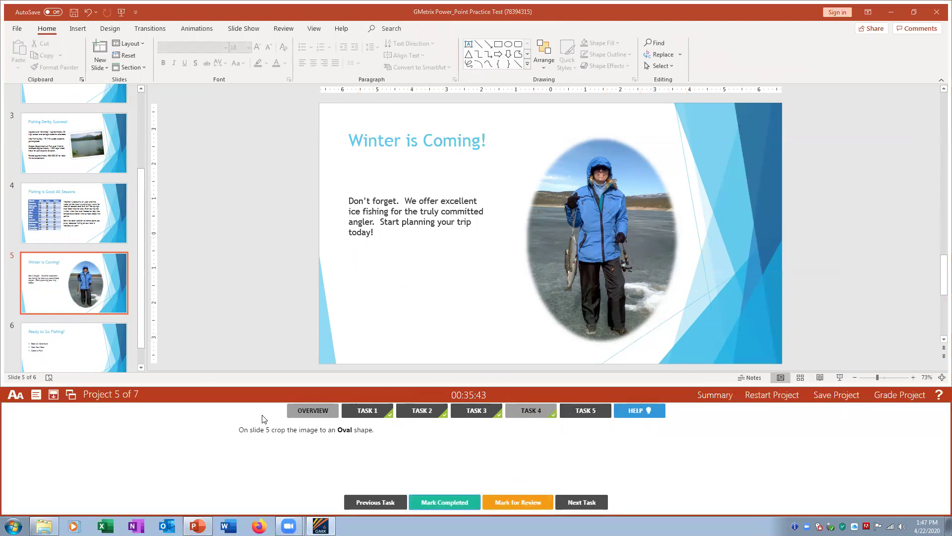
left_click(579, 415)
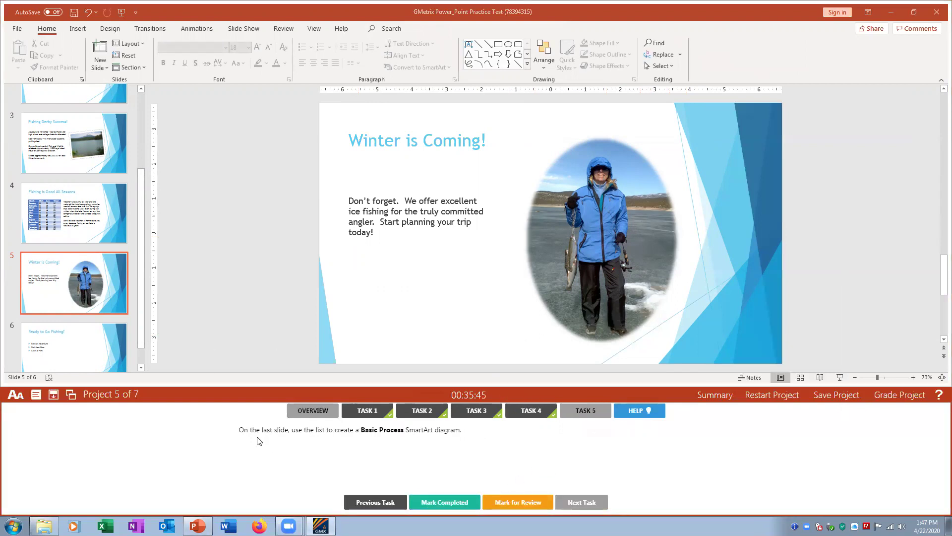
Convert the three bullets on slide 6 into a Basic Process SmartArt diagram and mark it completed.
left_click(79, 342)
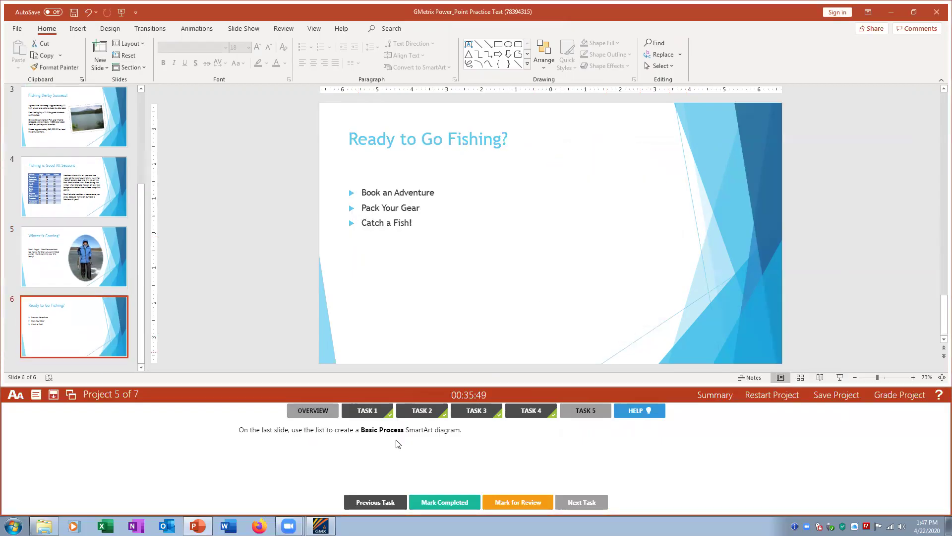
left_click(397, 212)
left_click_drag(415, 224, 354, 194)
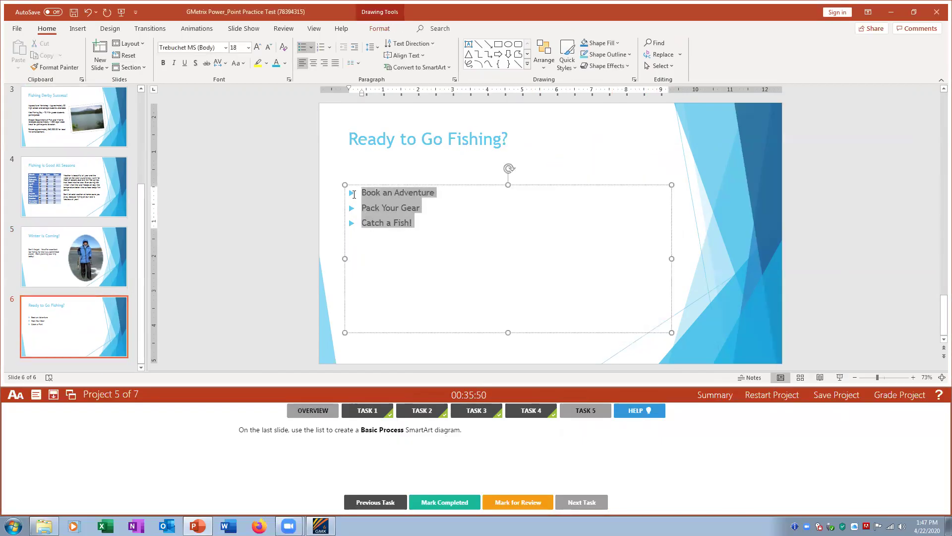
left_click(448, 67)
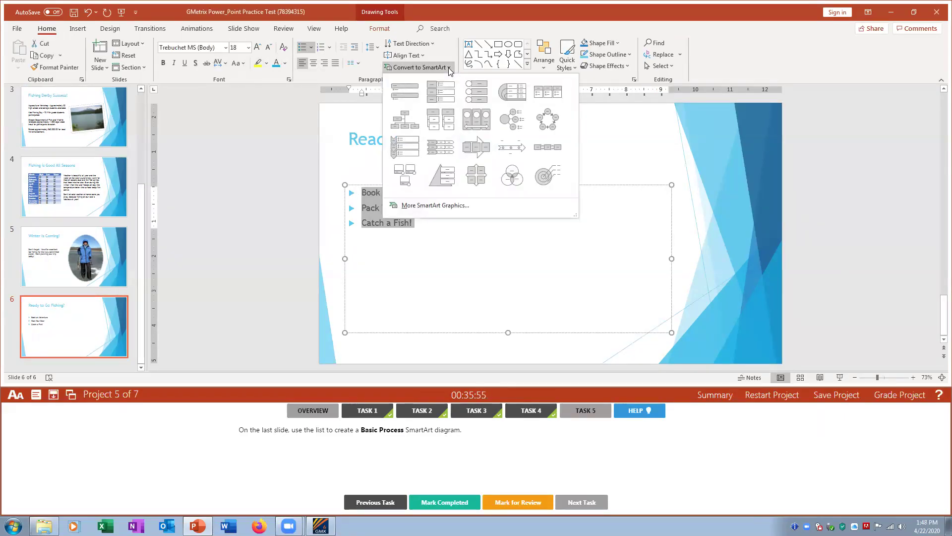
left_click(443, 209)
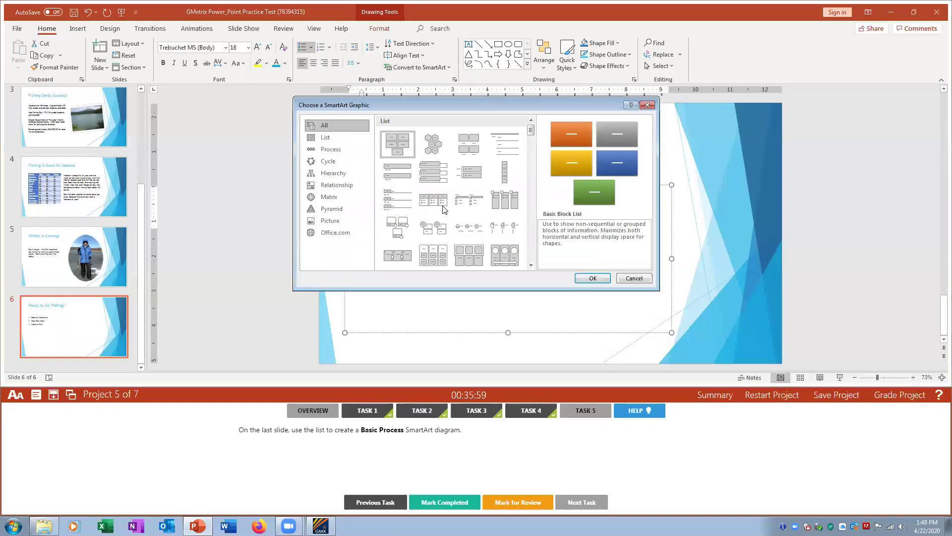
left_click(336, 150)
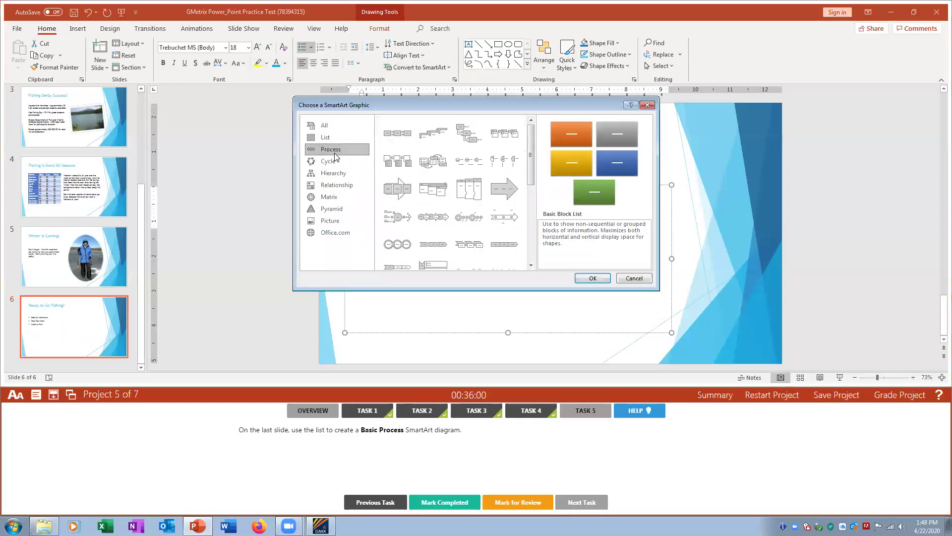
left_click(398, 137)
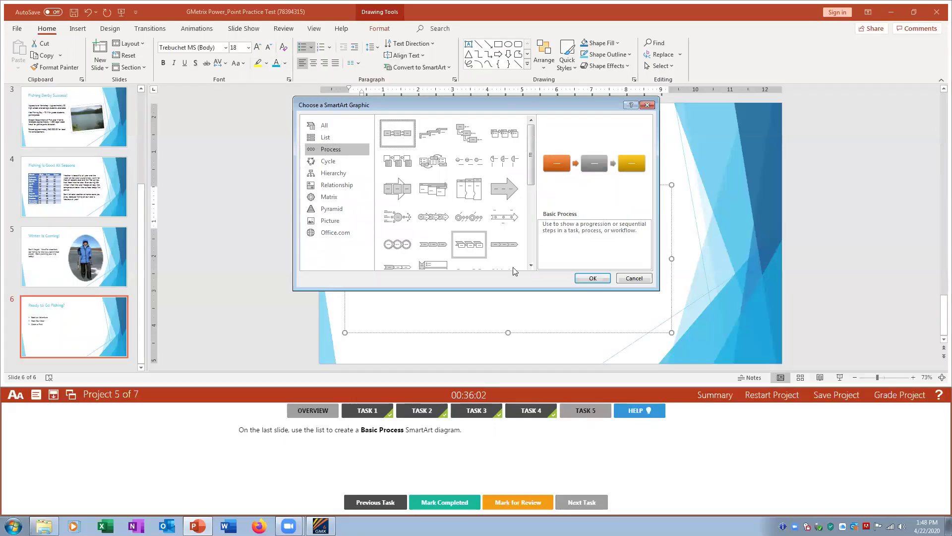
left_click(599, 279)
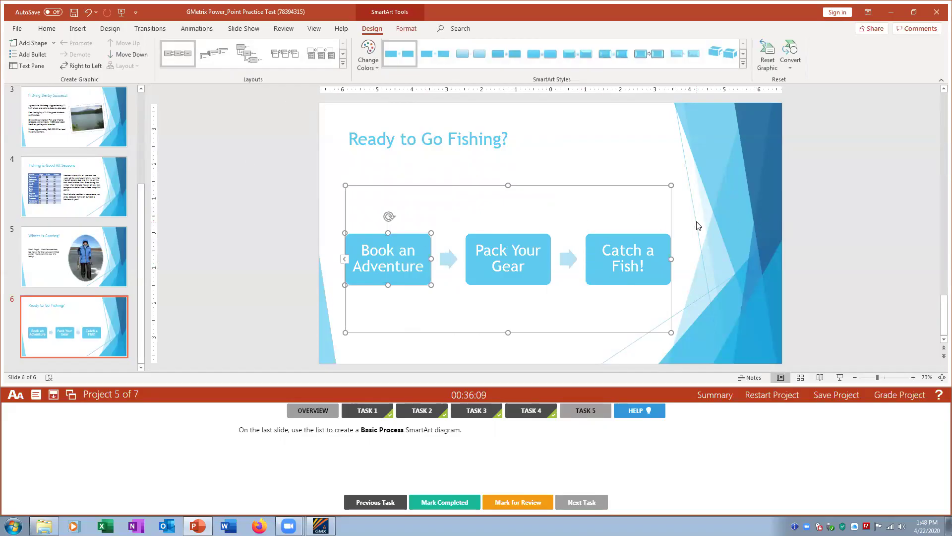
left_click(725, 216)
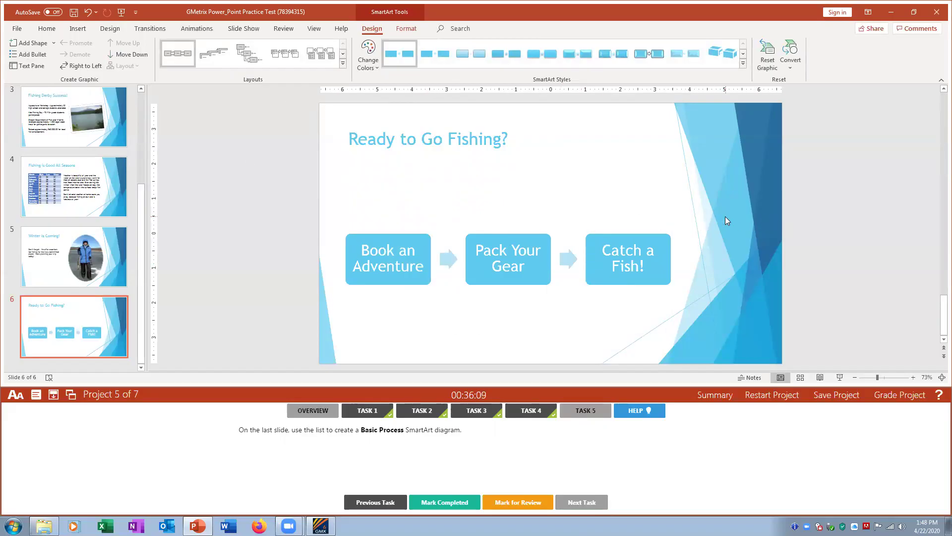
left_click(444, 506)
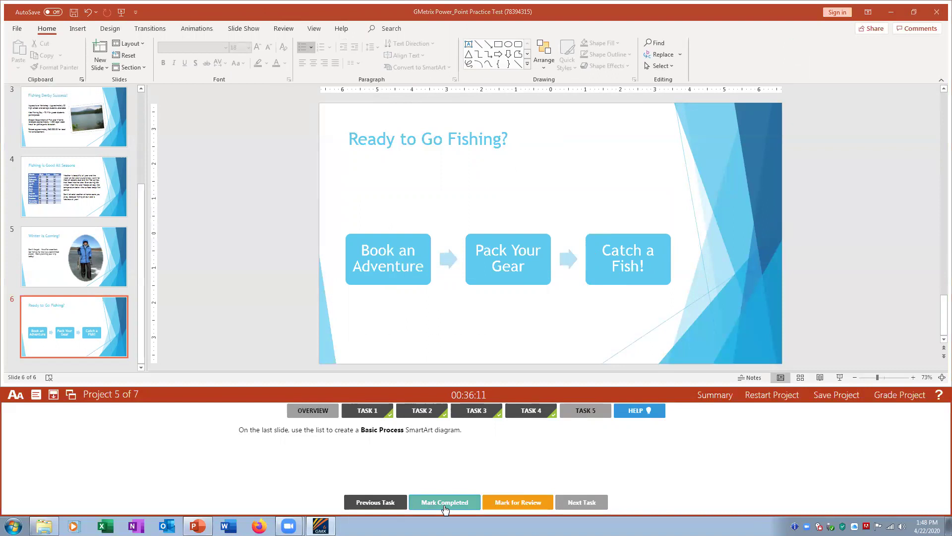
Grade the Fishing Adventures project to load the Ice Cream Shop presentation.
left_click(910, 396)
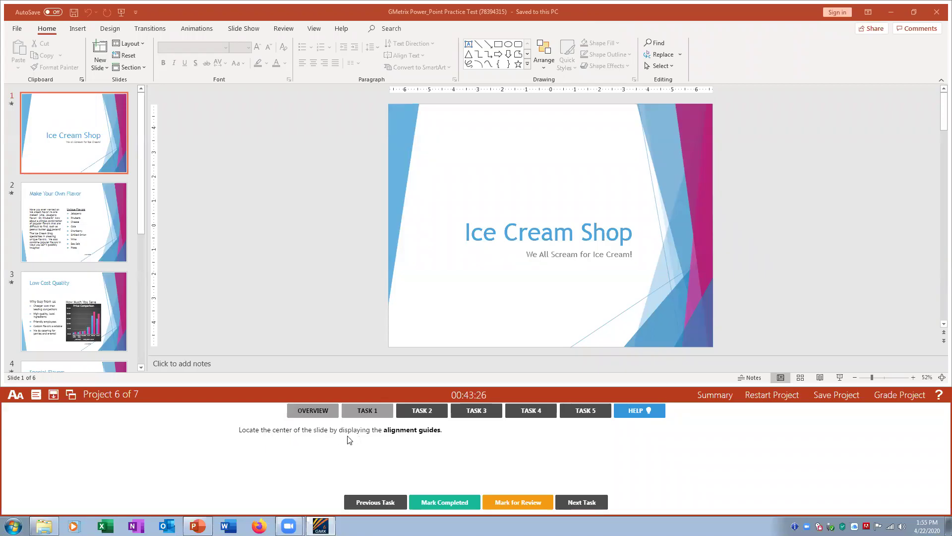
Turn on Guides from the View tab and mark task 1 completed.
left_click(313, 30)
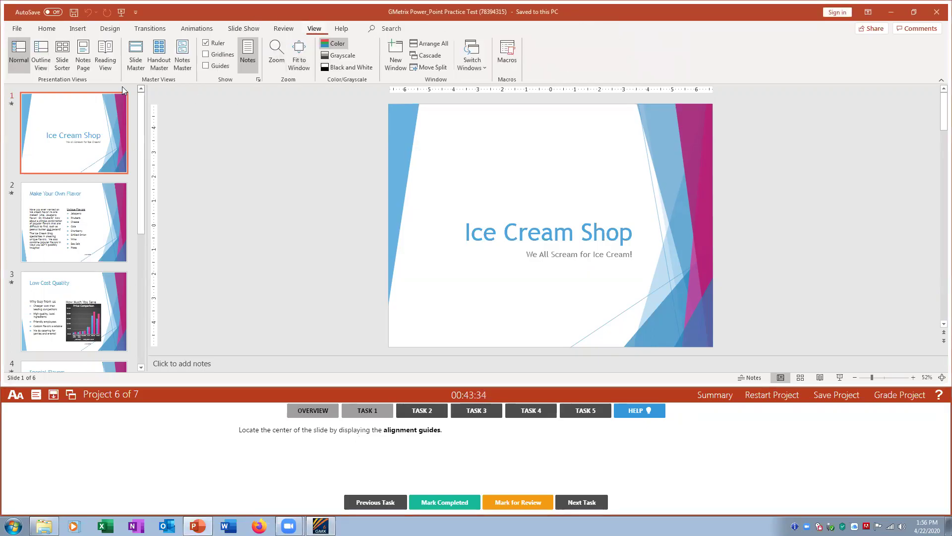
left_click(204, 67)
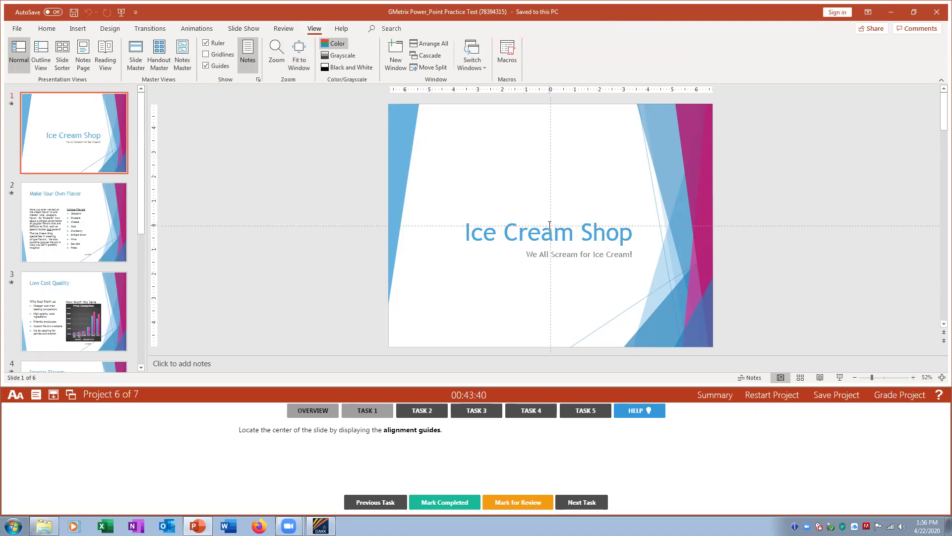
left_click(447, 503)
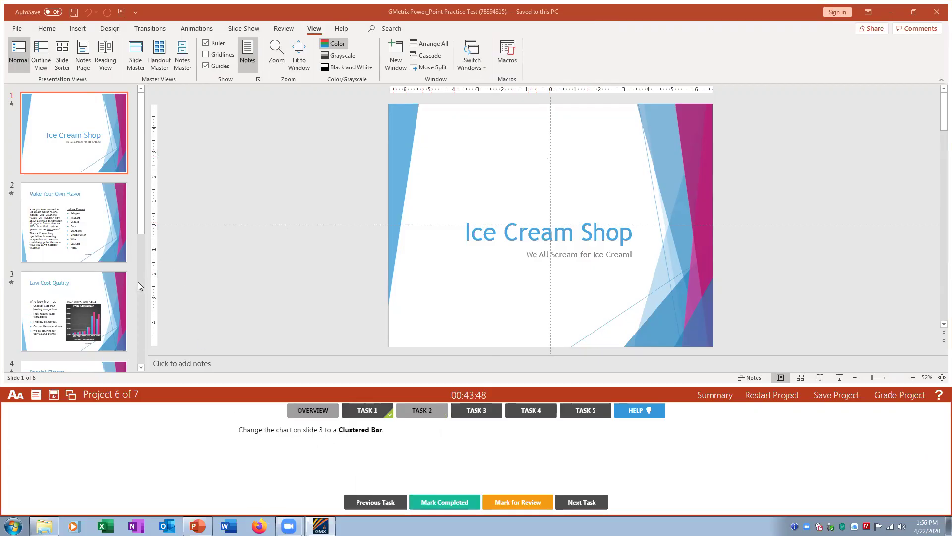
Change slide 3's Price Comparison chart to Clustered Bar and mark task 2 completed.
left_click(94, 302)
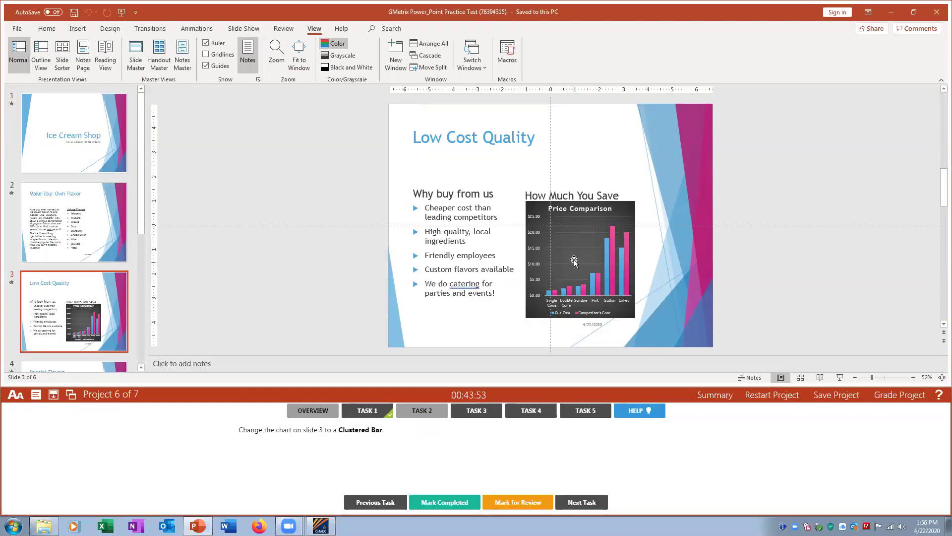
left_click(573, 261)
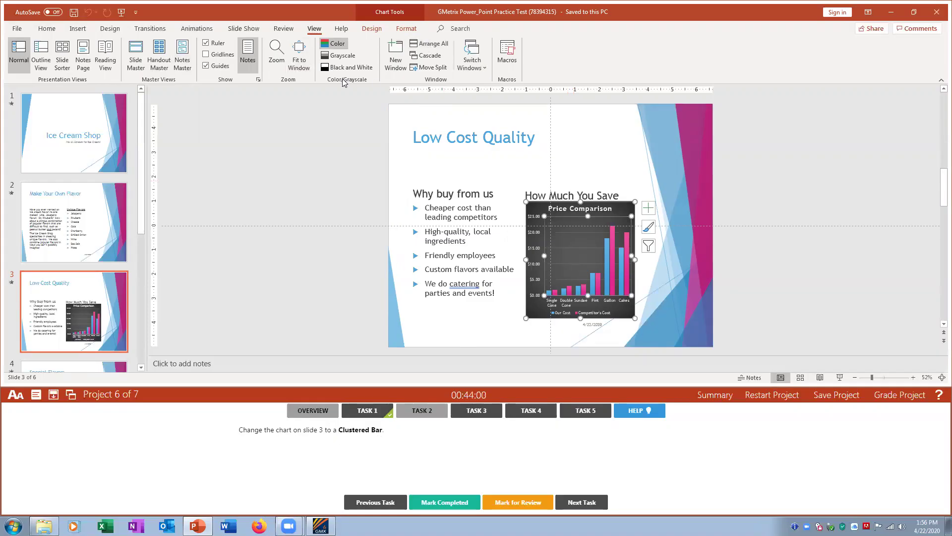
right_click(582, 241)
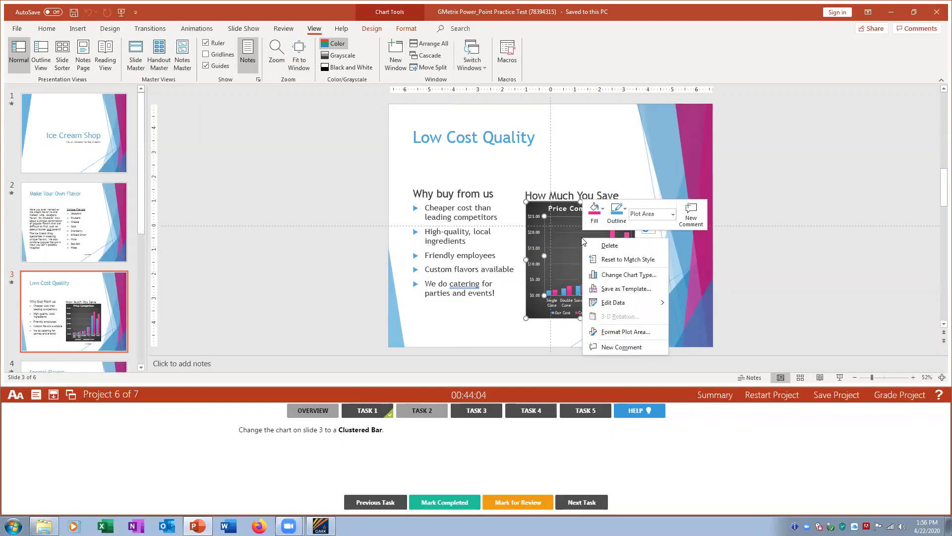
left_click(624, 275)
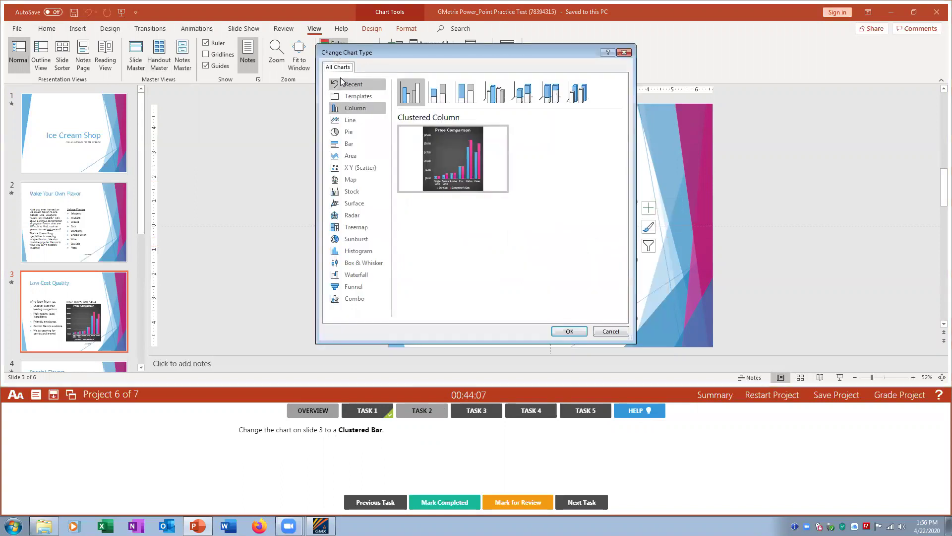
left_click(353, 143)
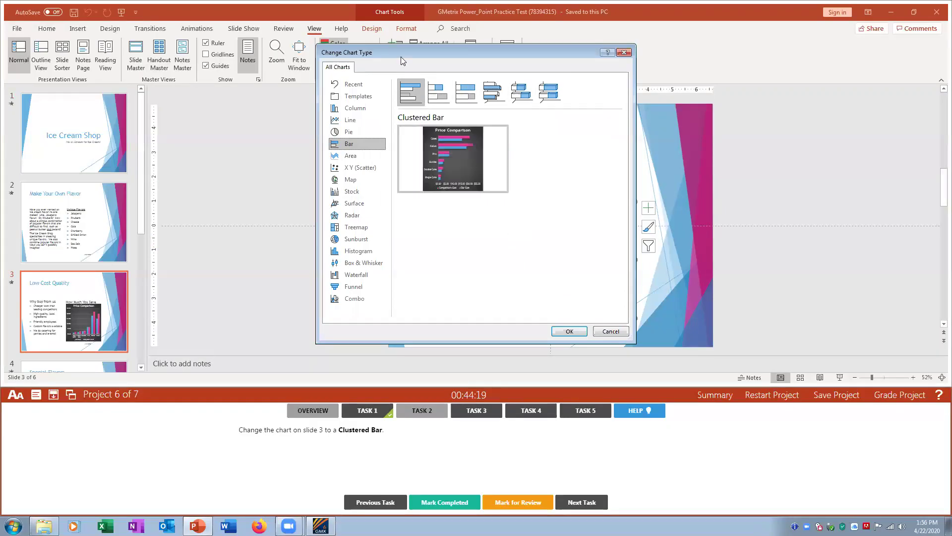
left_click(570, 332)
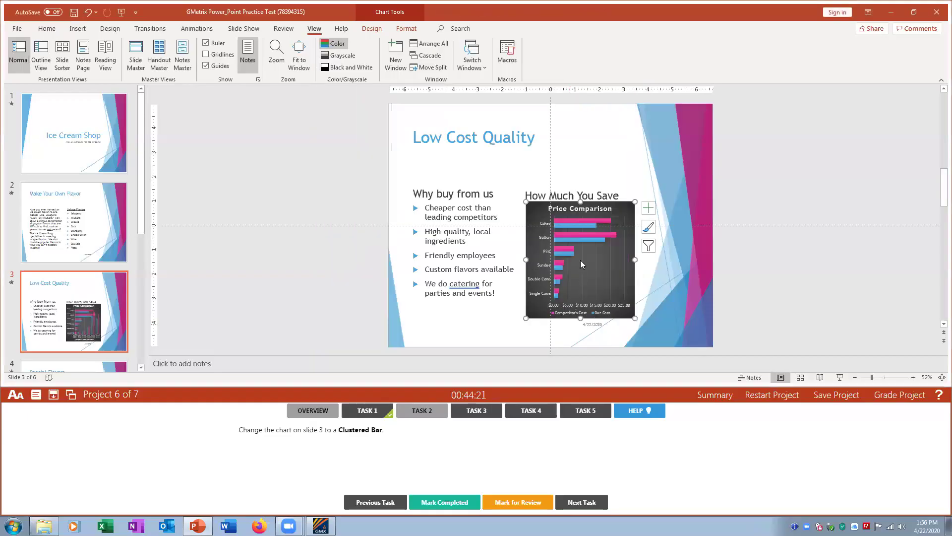
left_click(446, 502)
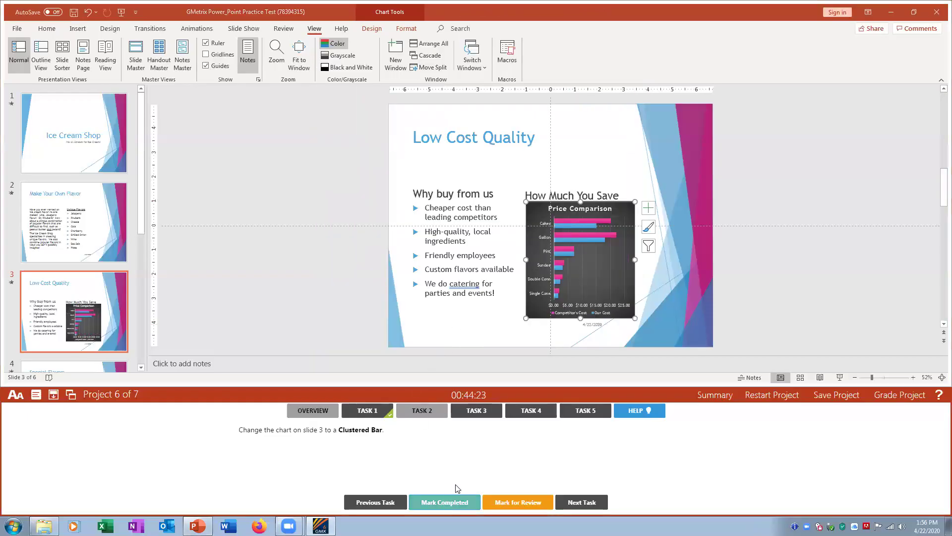
left_click(481, 410)
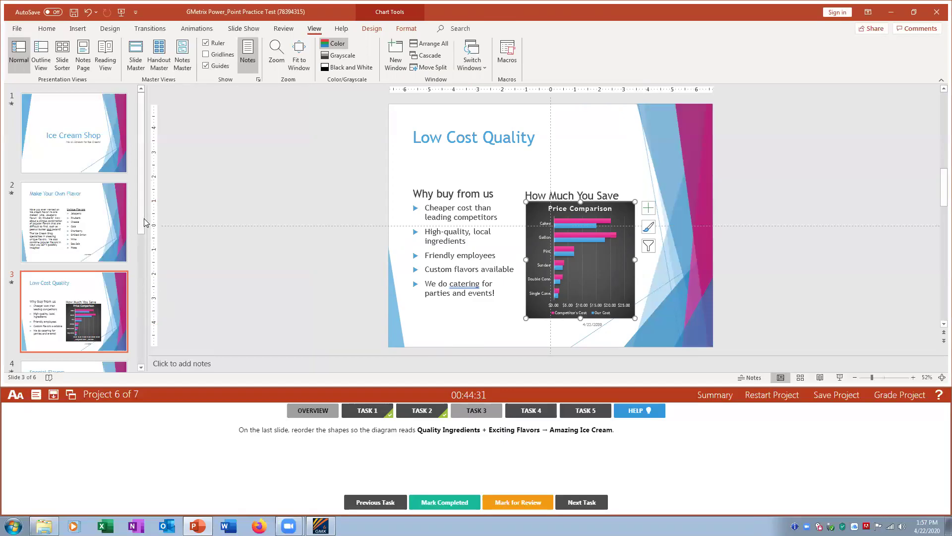
In slide 6's diagram text pane, move Exciting Flavors up above Amazing Ice Cream.
scroll(136, 285, "down", 5)
left_click(116, 312)
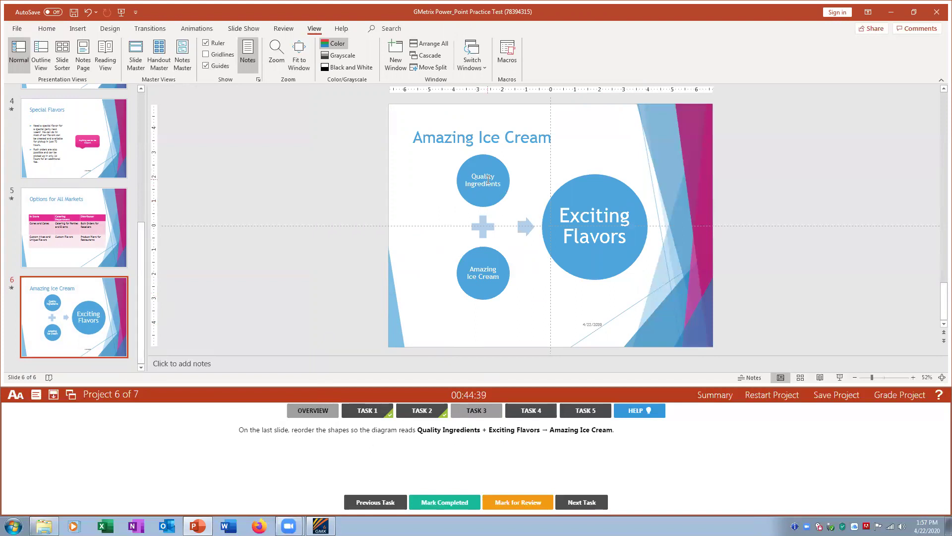
left_click(480, 271)
left_click(443, 228)
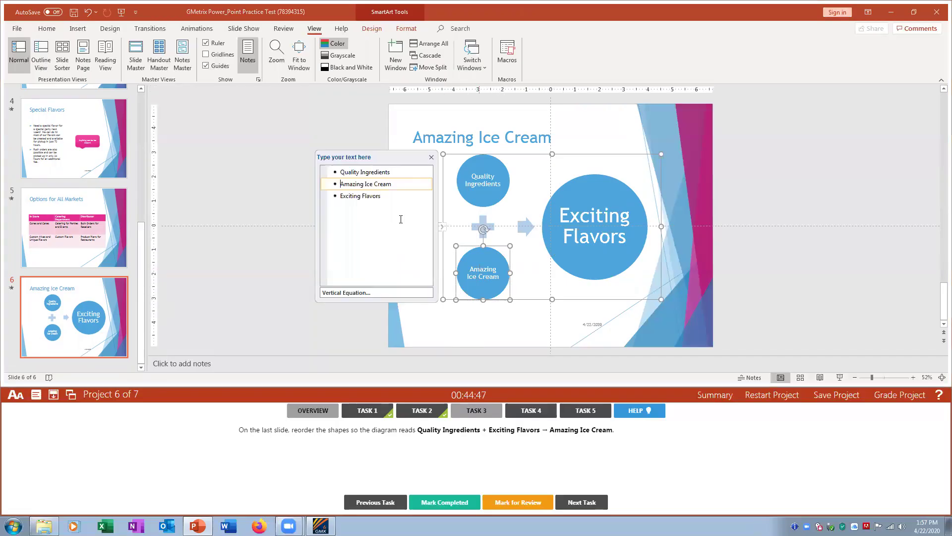
left_click(353, 196)
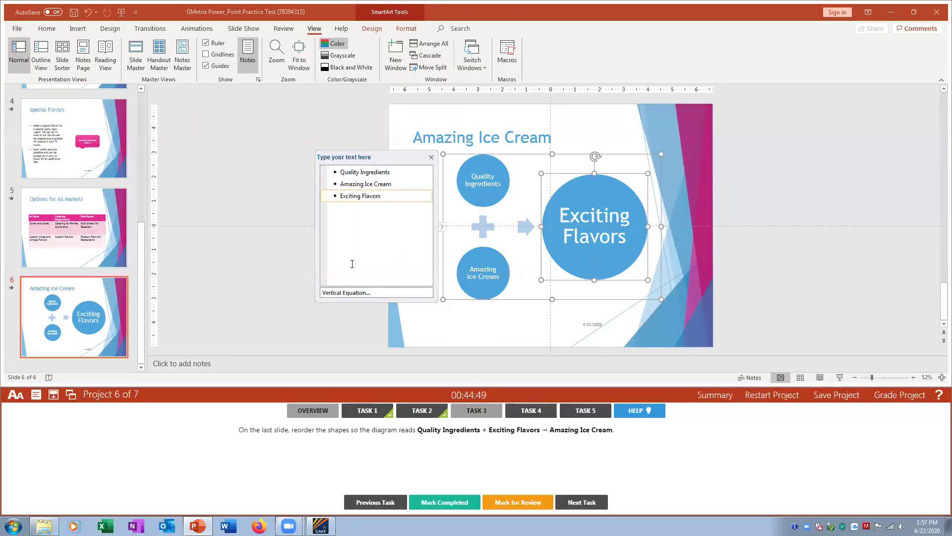
right_click(372, 197)
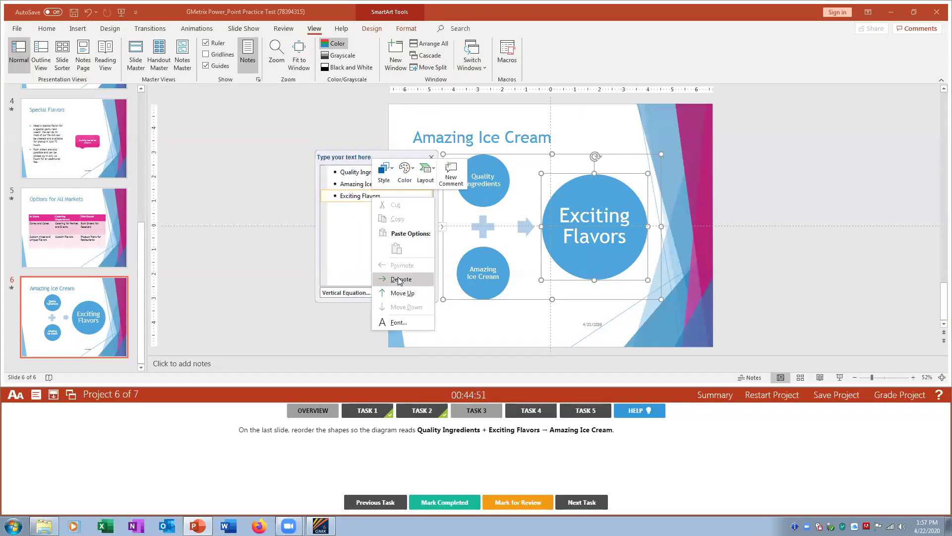
left_click(402, 294)
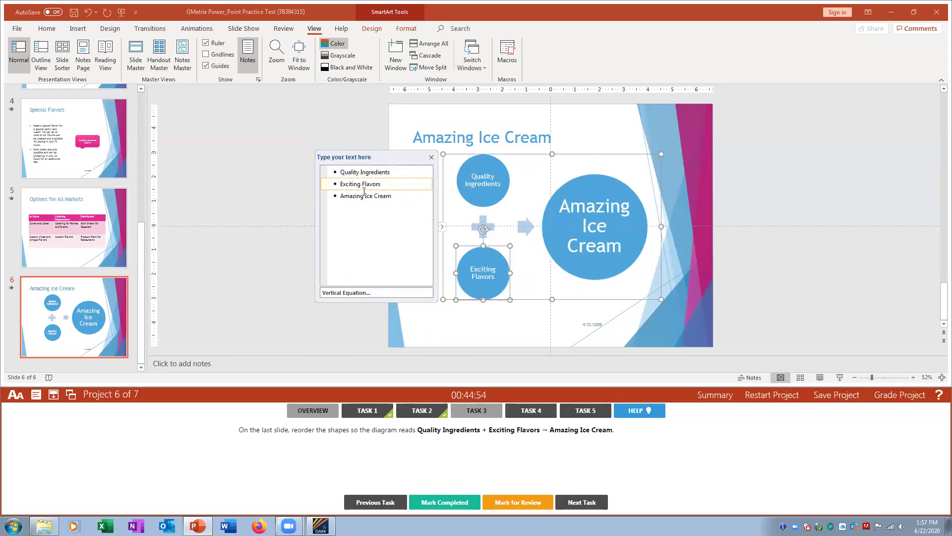
Close the text pane, mark the reorder task completed, and go to the transition duration task.
left_click(431, 158)
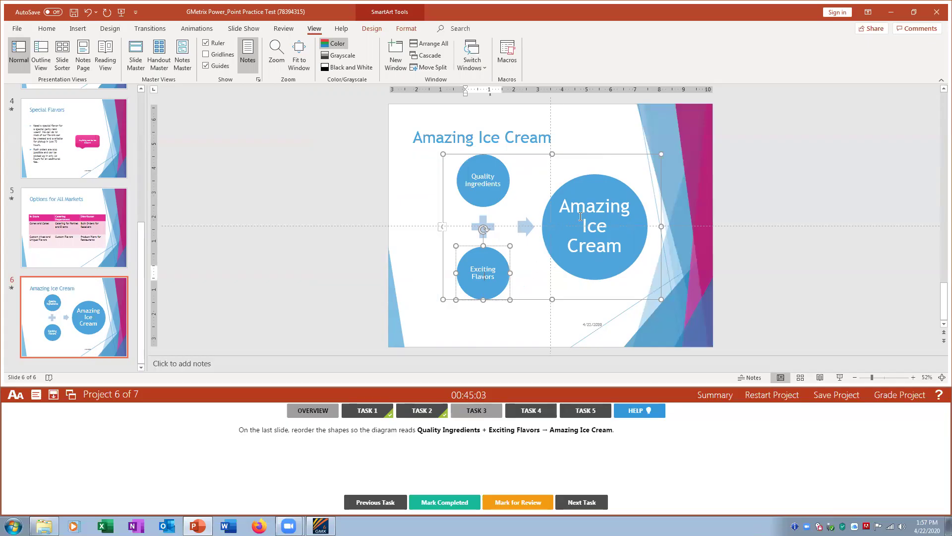
left_click(436, 502)
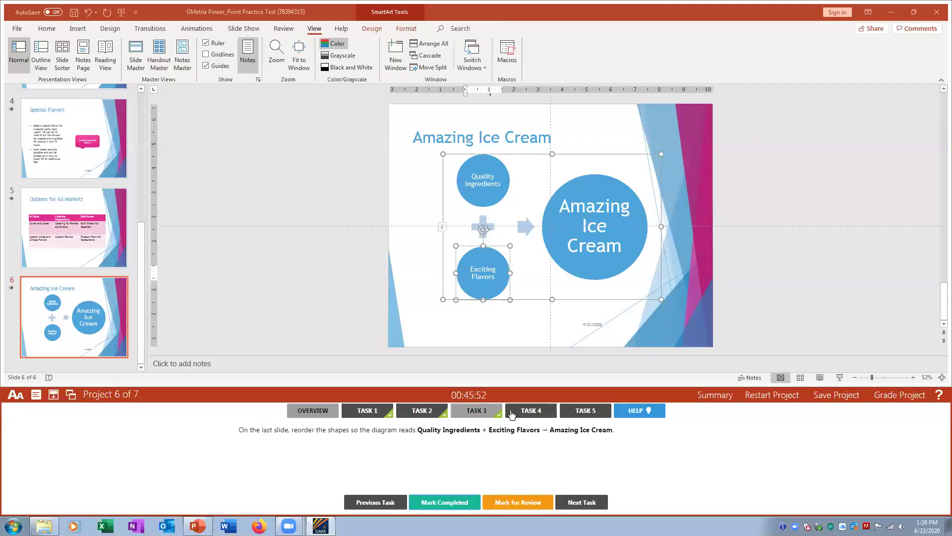
left_click(582, 502)
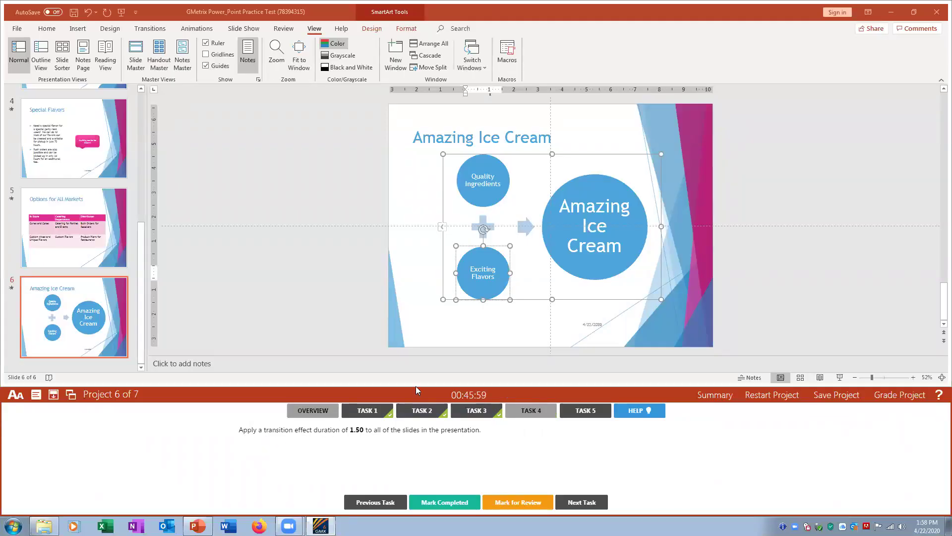
Set the transition duration to 1.50 seconds and apply it to all slides.
left_click(151, 31)
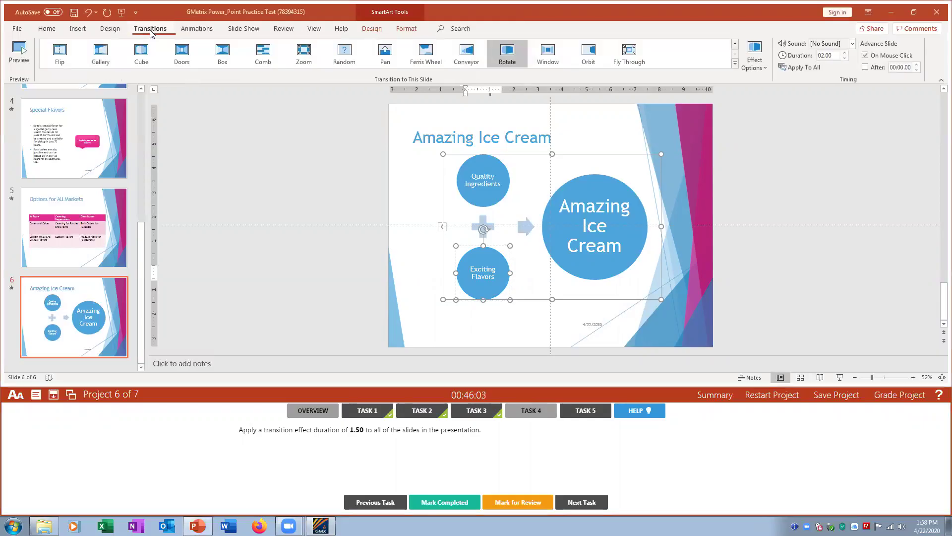
left_click(833, 55)
type("1")
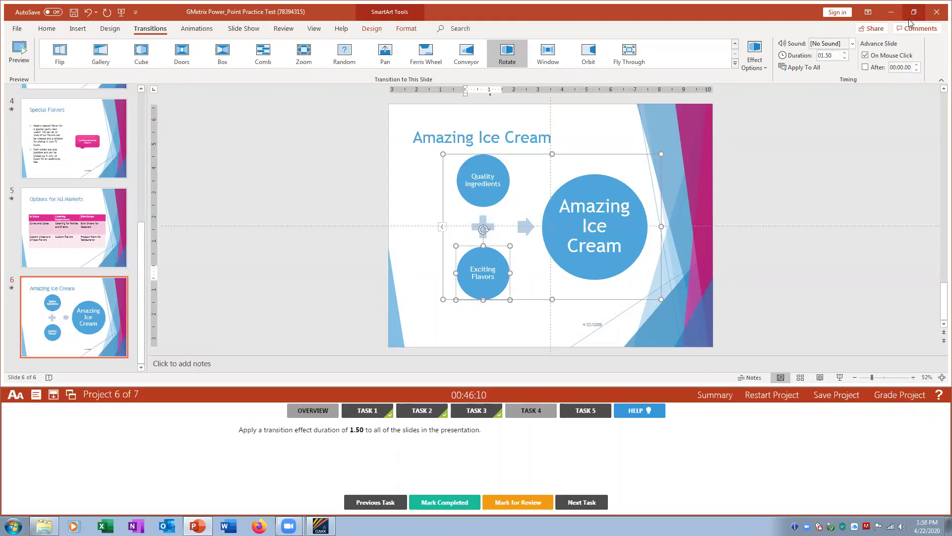
left_click(818, 69)
Check slides 4 and 5, return to Special Flavors, and mark the duration task completed.
left_click(115, 140)
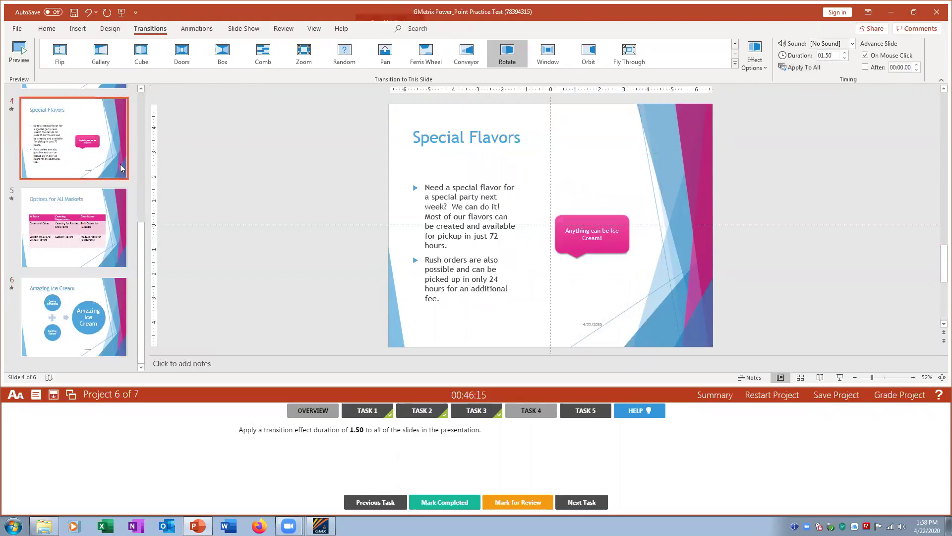
left_click(101, 251)
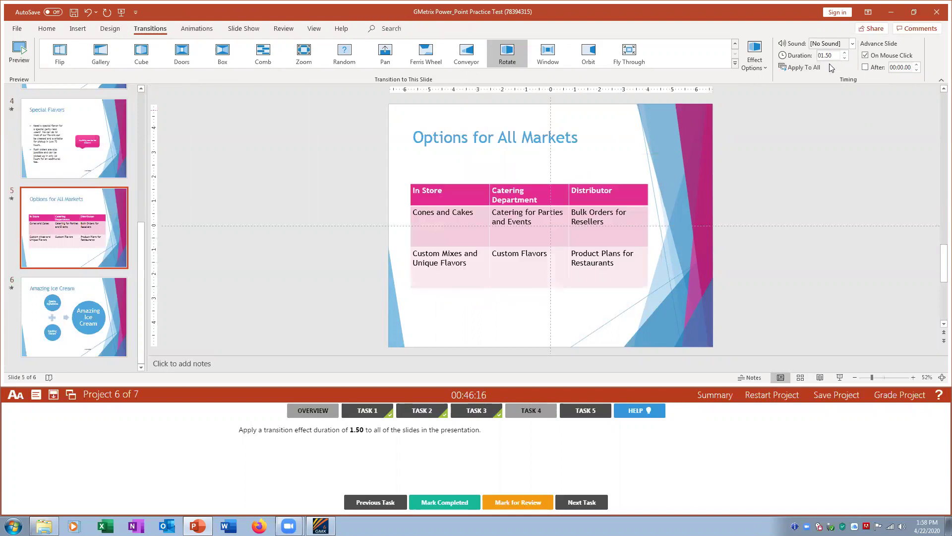
left_click(96, 126)
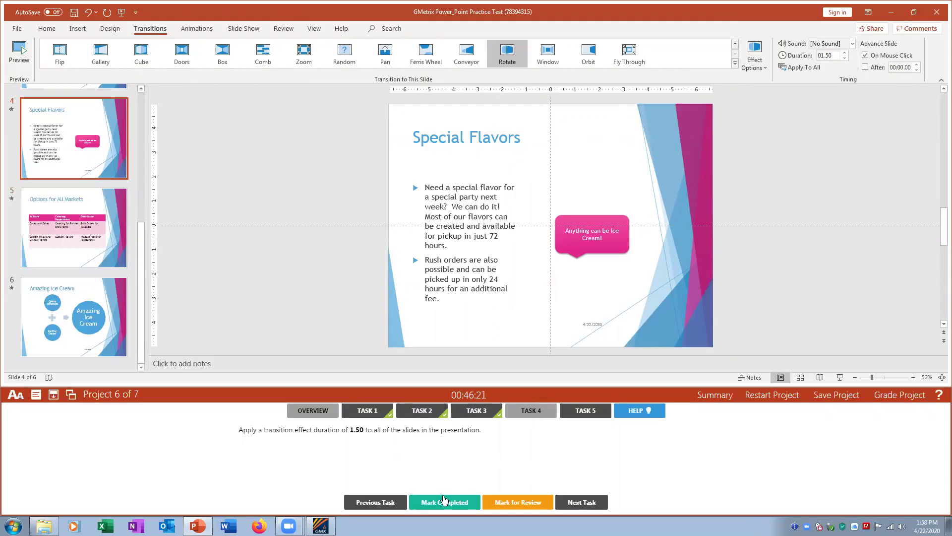
left_click(465, 491)
left_click(585, 413)
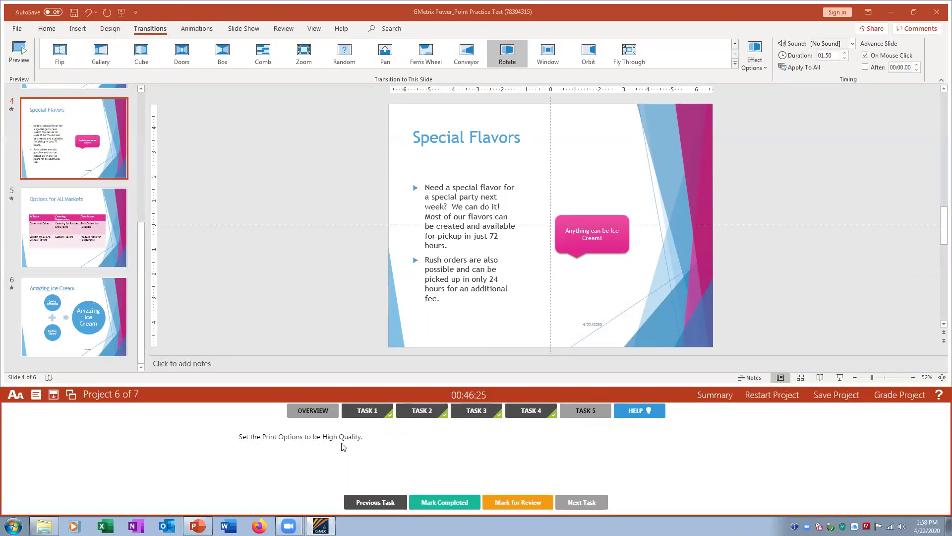
Tick High Quality under the Full Page Slides print options, then mark task 5 completed.
left_click(17, 28)
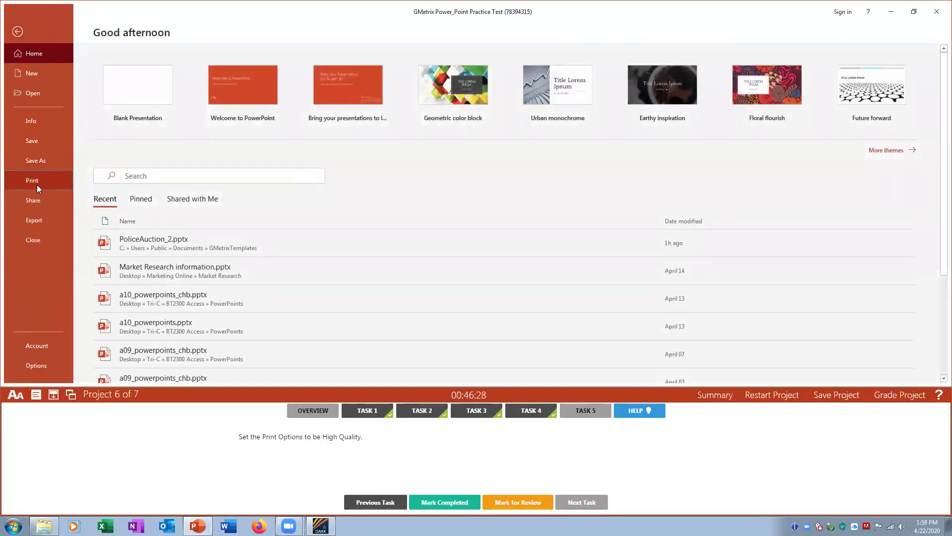
left_click(37, 185)
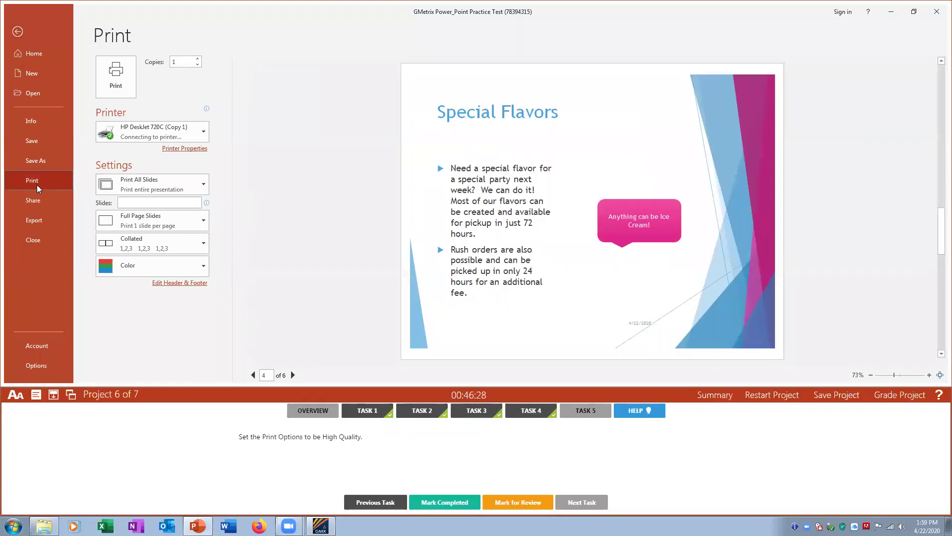
left_click(183, 284)
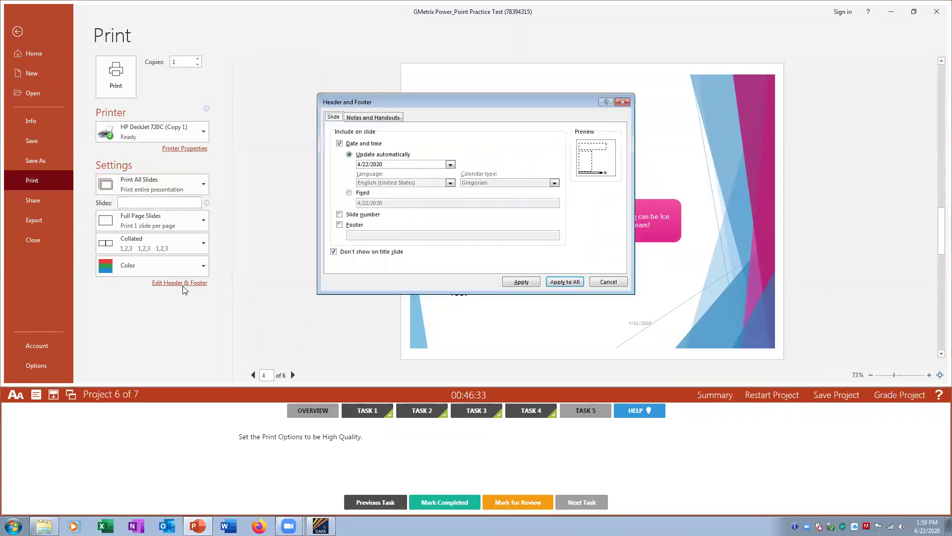
left_click(603, 283)
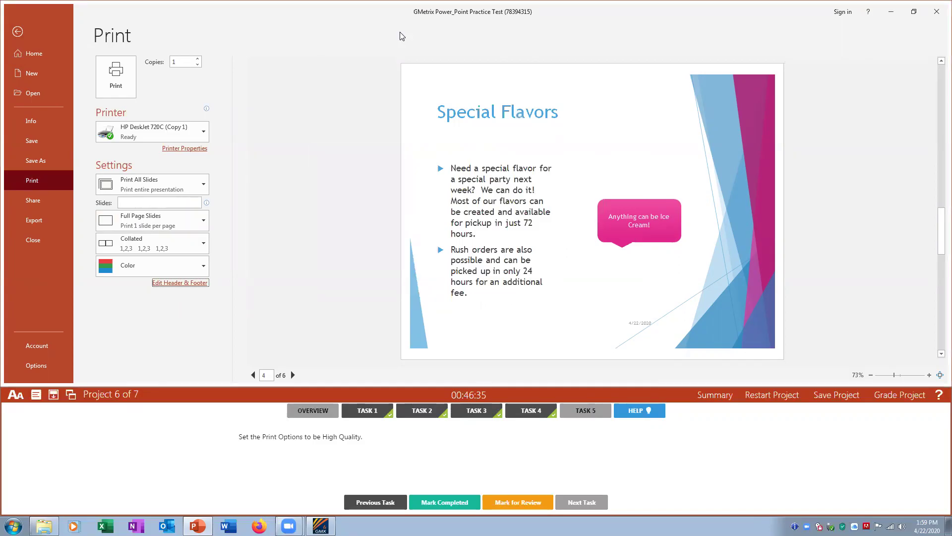
left_click(203, 223)
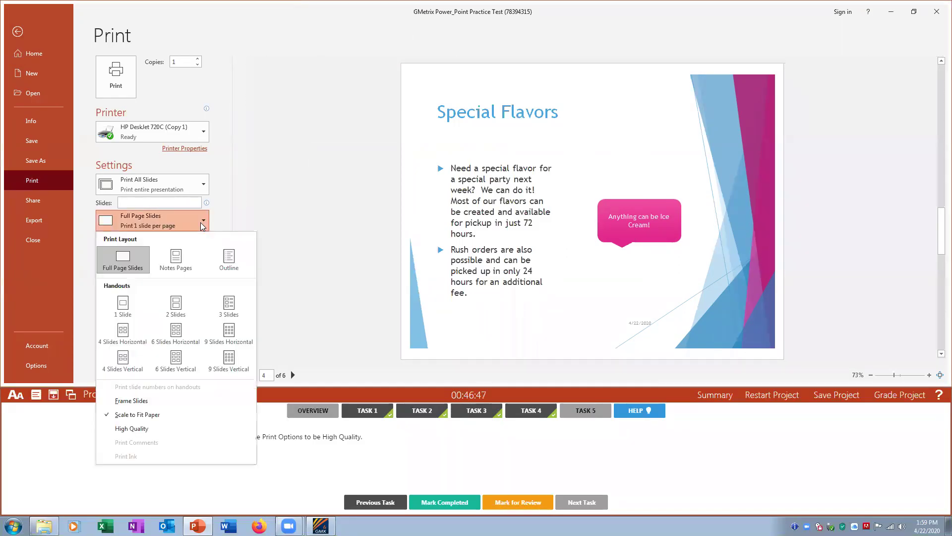
left_click(146, 429)
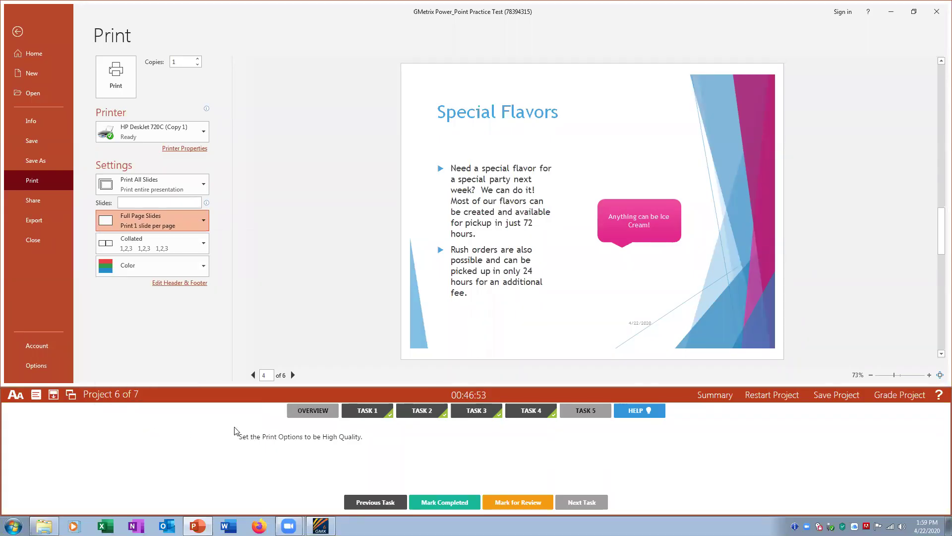
left_click(13, 33)
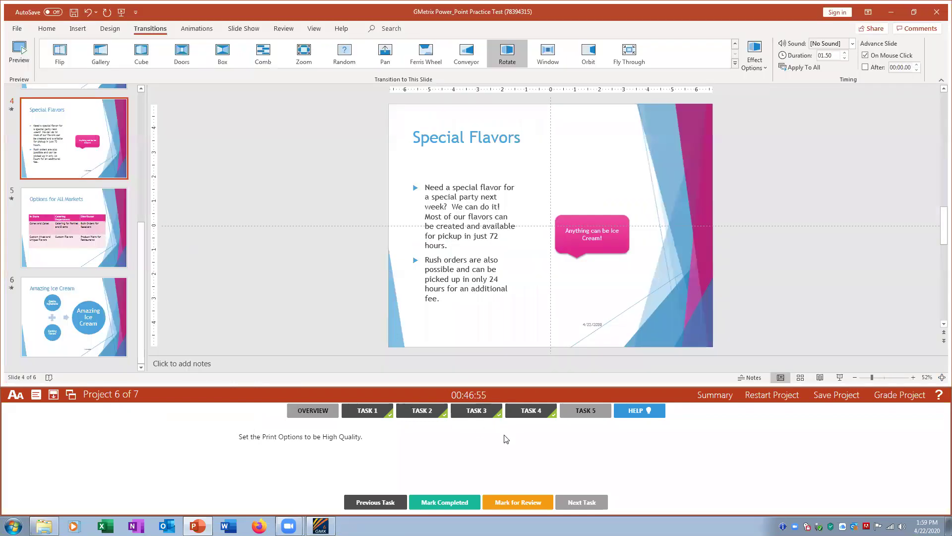
left_click(460, 502)
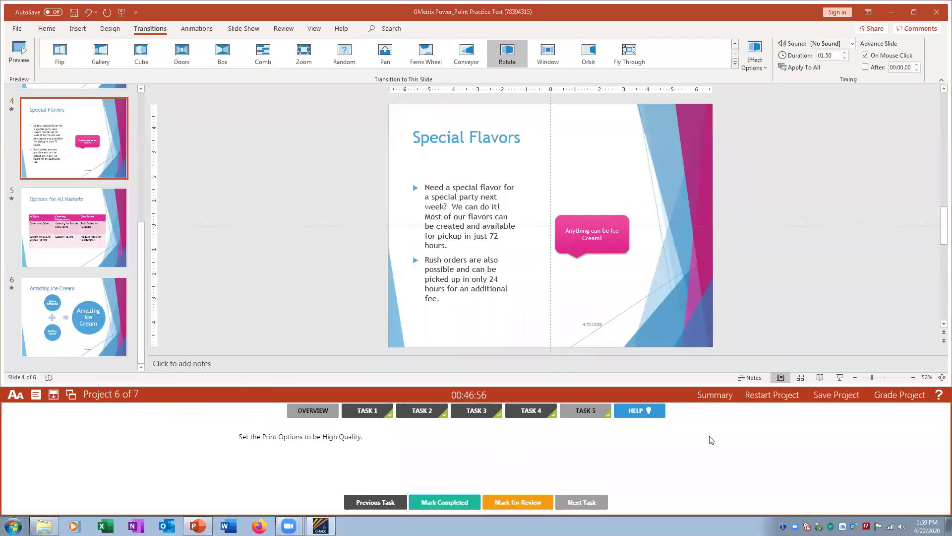
Grade the ice cream project, then apply Ripple to every Discover Scuba slide and mark it done.
left_click(899, 394)
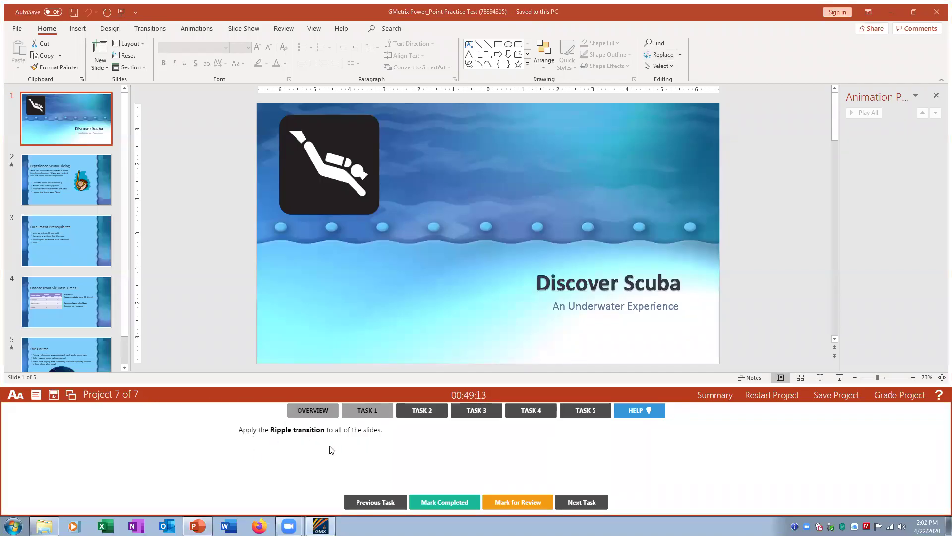
left_click(150, 30)
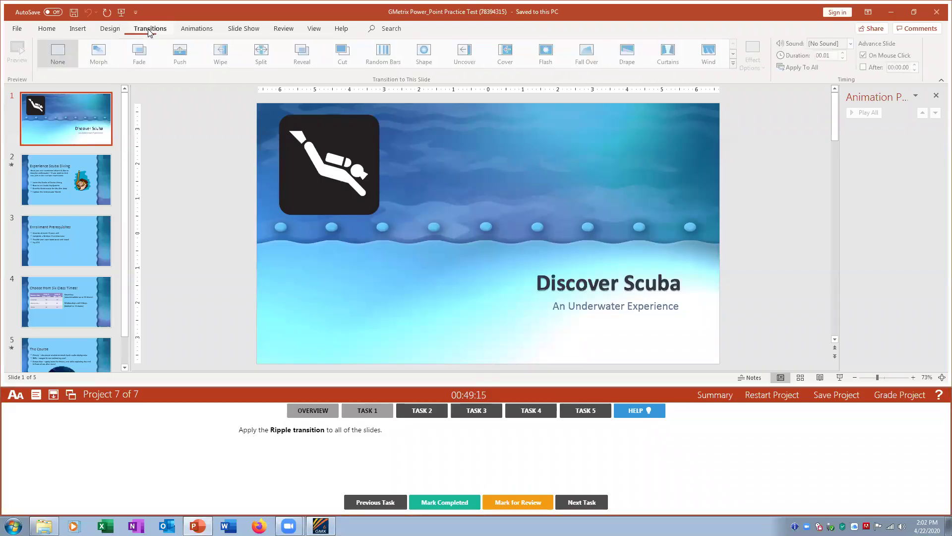
left_click(735, 64)
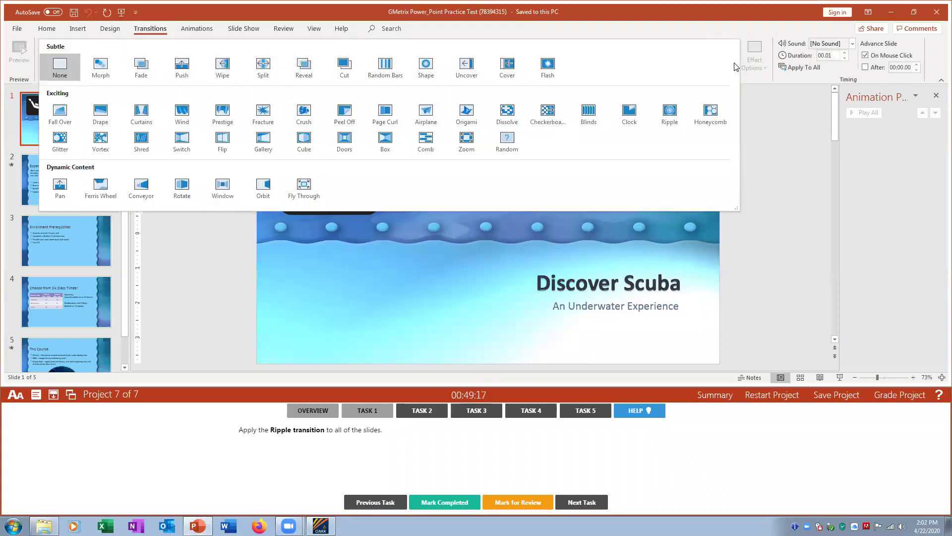
left_click(668, 115)
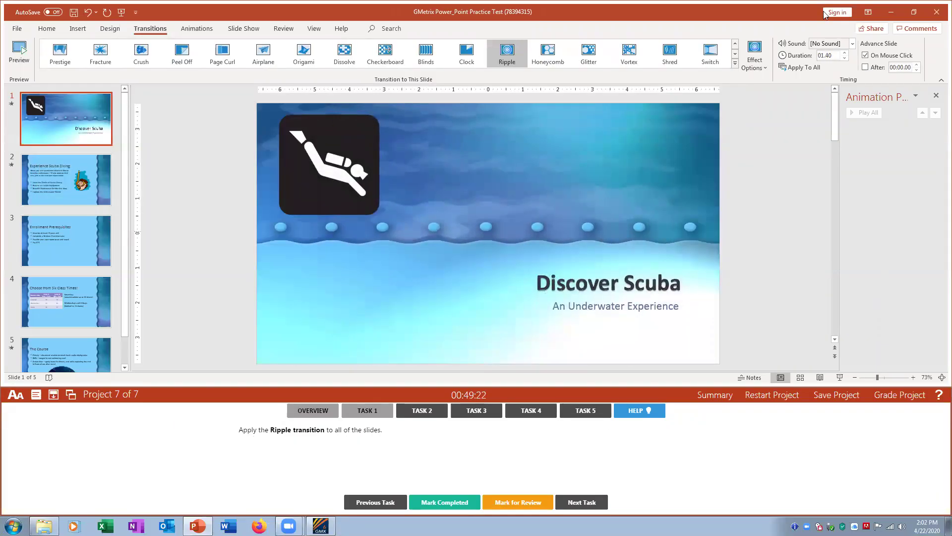
left_click(797, 69)
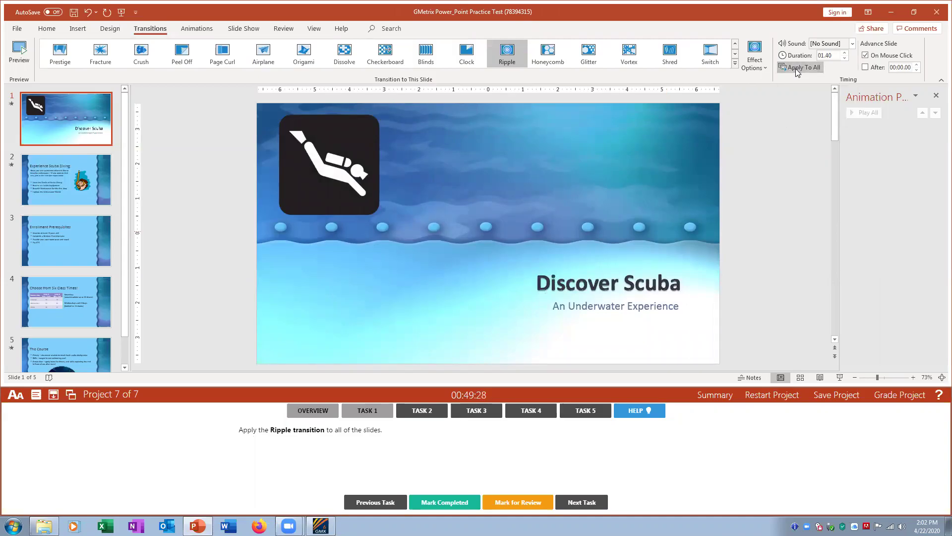
left_click(450, 501)
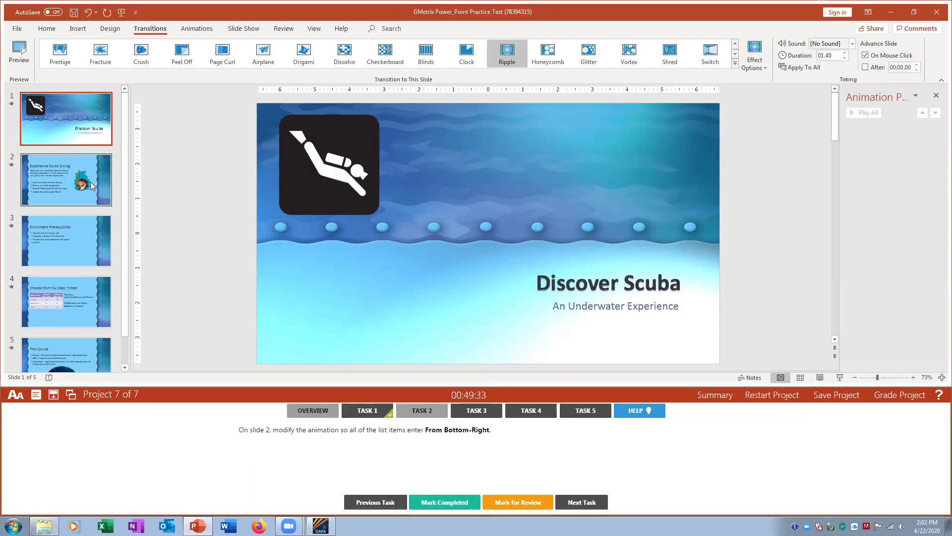
Set slide 2's bulleted list animation to From Bottom-Right and mark the task completed.
left_click(92, 187)
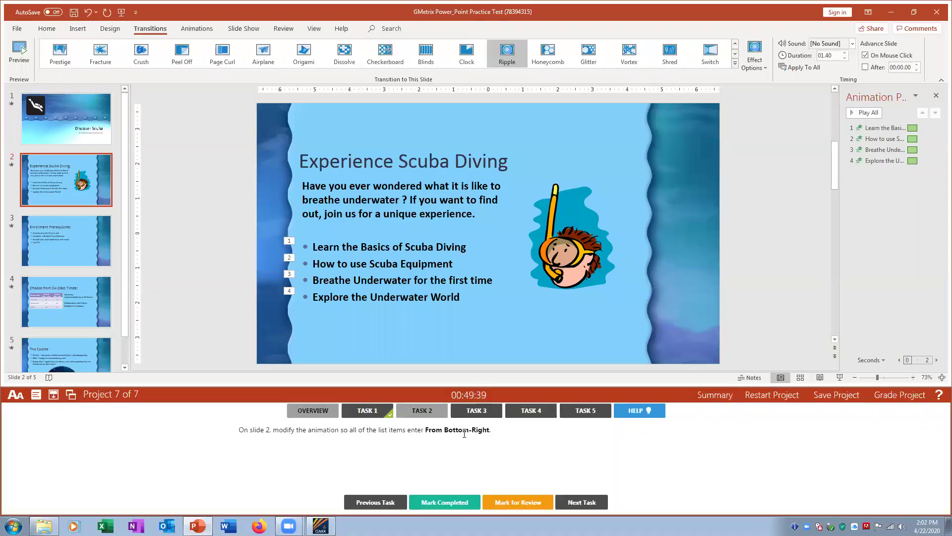
left_click(338, 263)
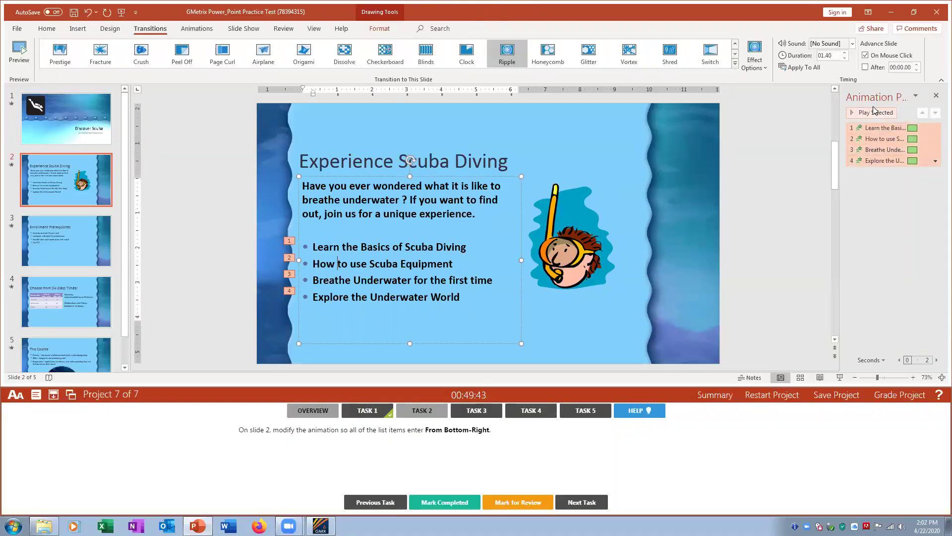
left_click(936, 95)
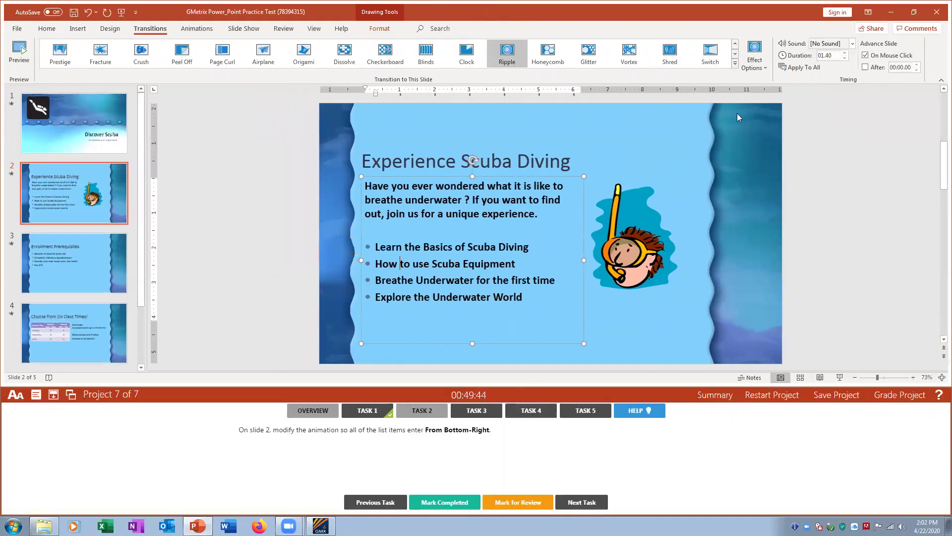
left_click(194, 30)
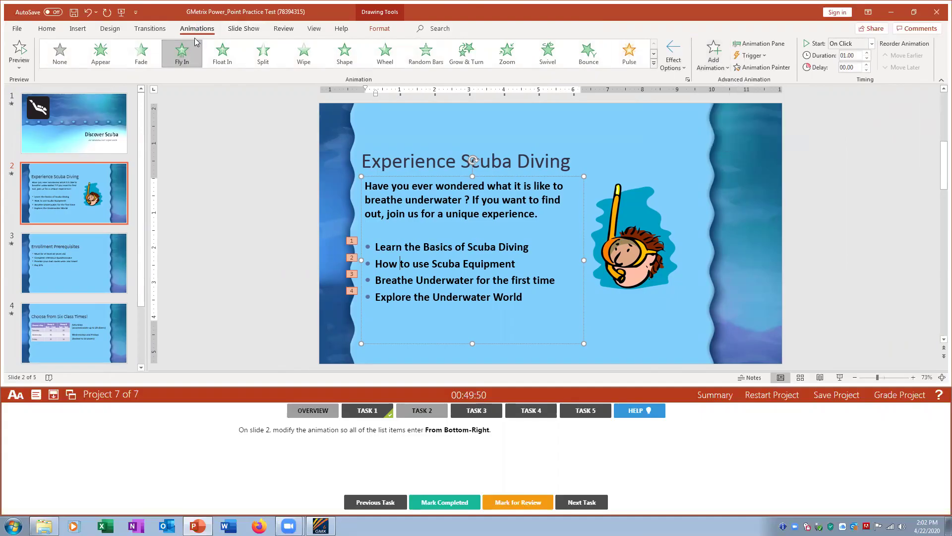
left_click(759, 43)
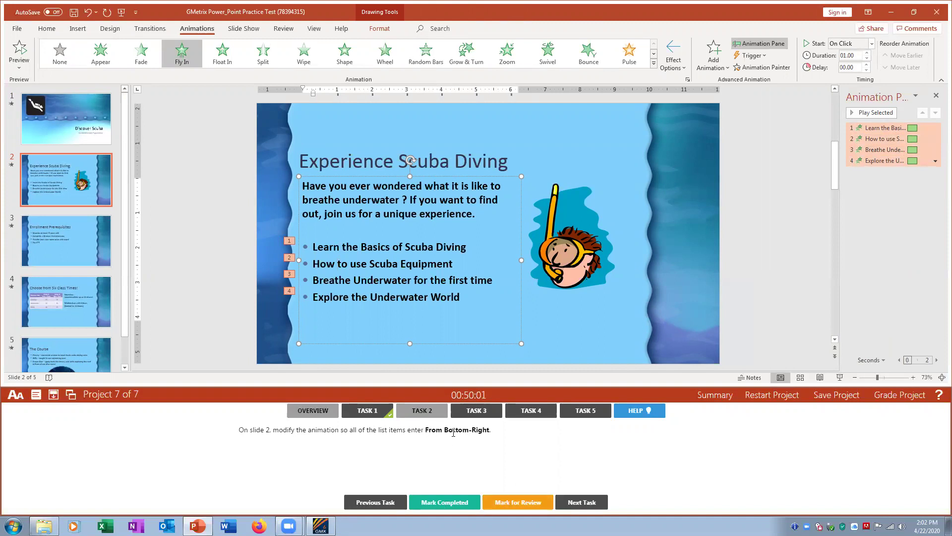
left_click(683, 70)
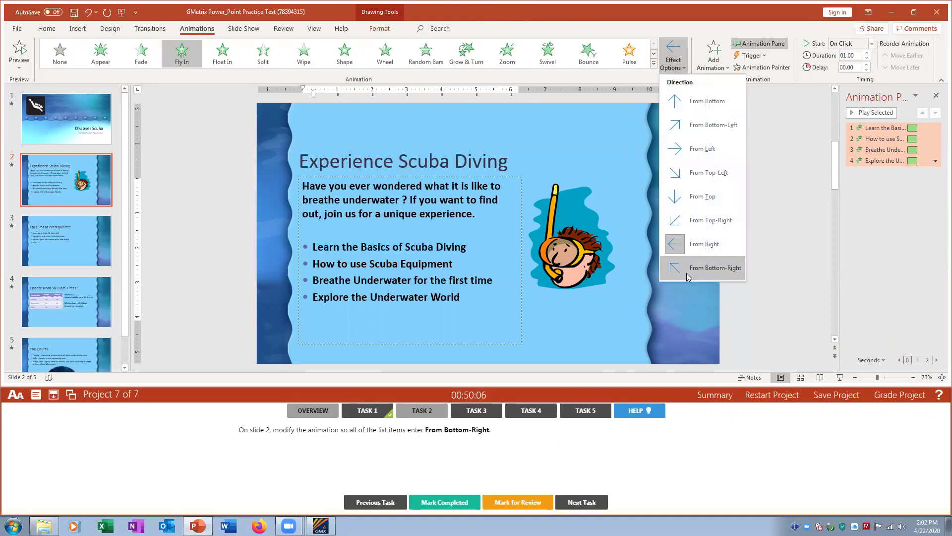
left_click(687, 276)
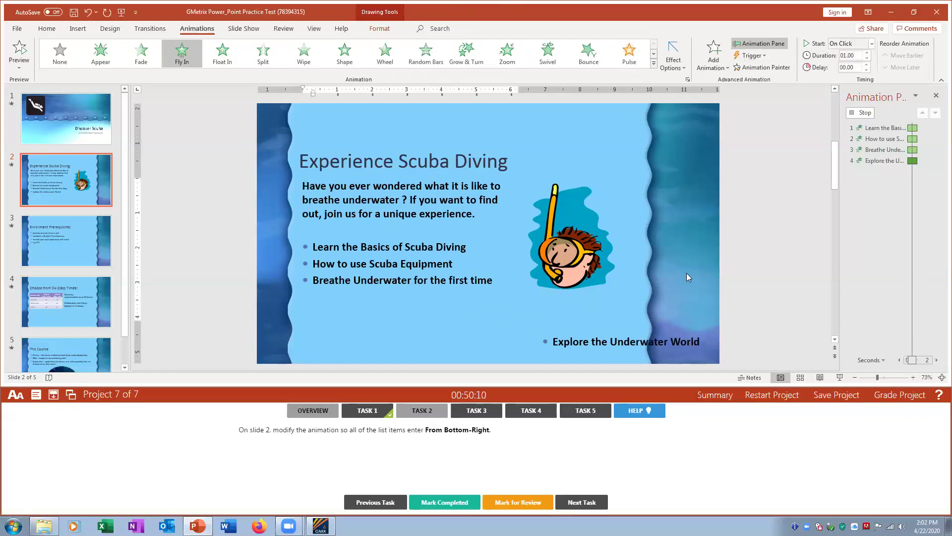
left_click(452, 502)
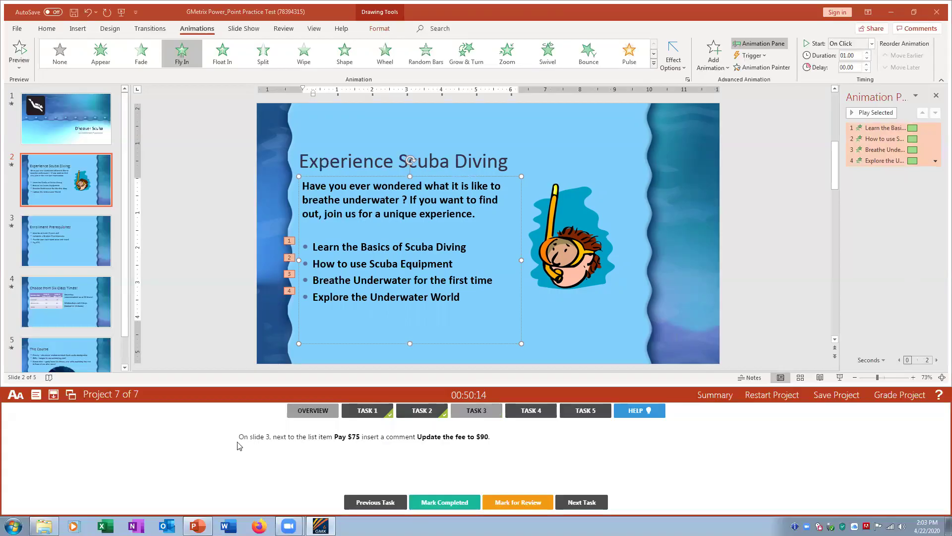
Add the comment 'Update the fee to $90' beside Pay $75 on slide 3.
left_click(49, 242)
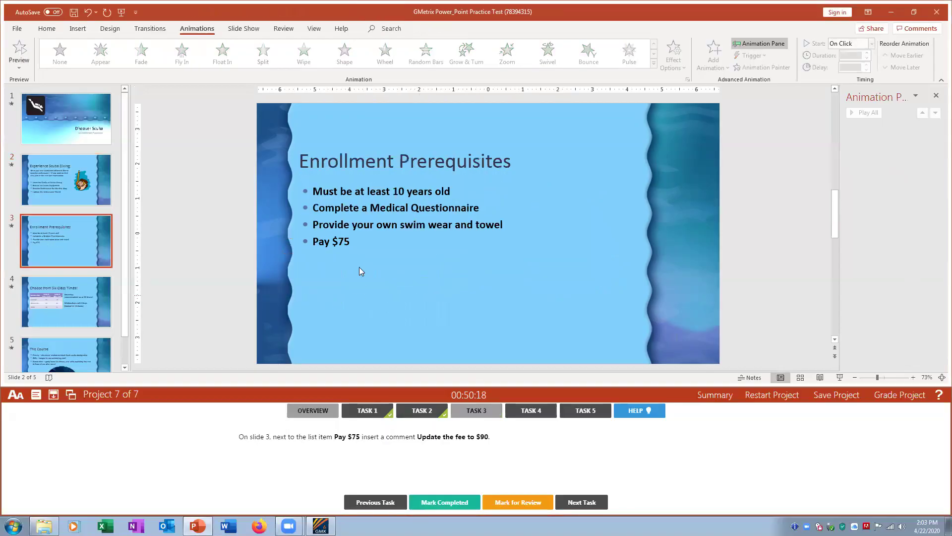
left_click(352, 244)
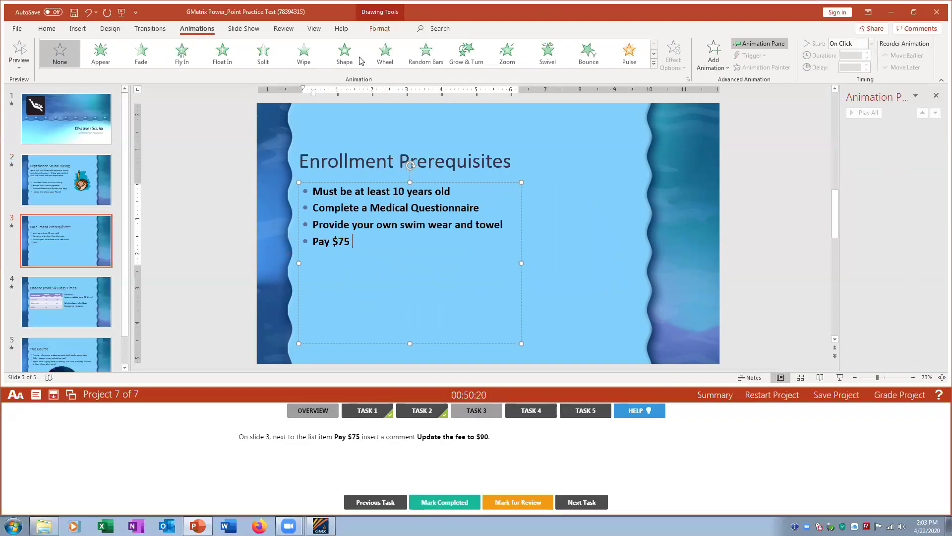
left_click(77, 28)
left_click(446, 52)
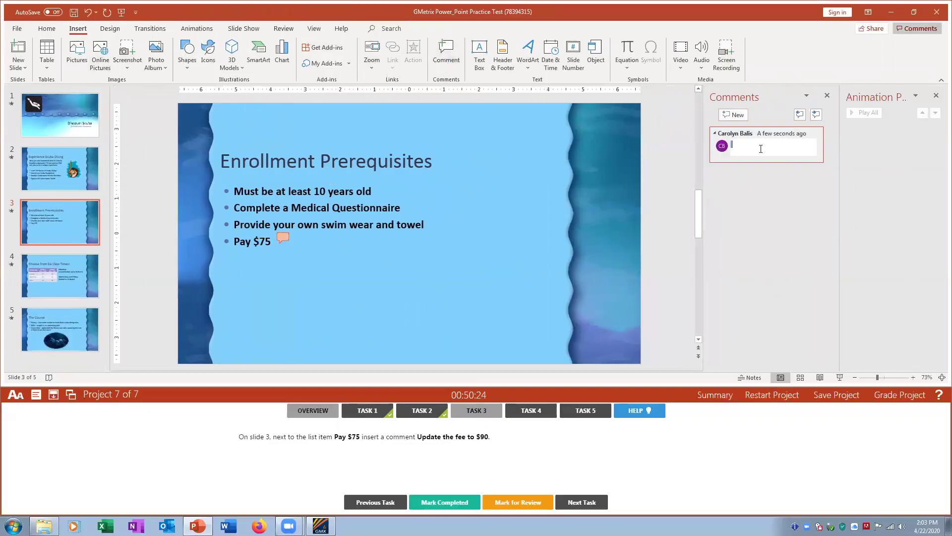
type("Update the fee to $90")
Close the side panel, mark the comment task completed, and go to task 4.
left_click(937, 96)
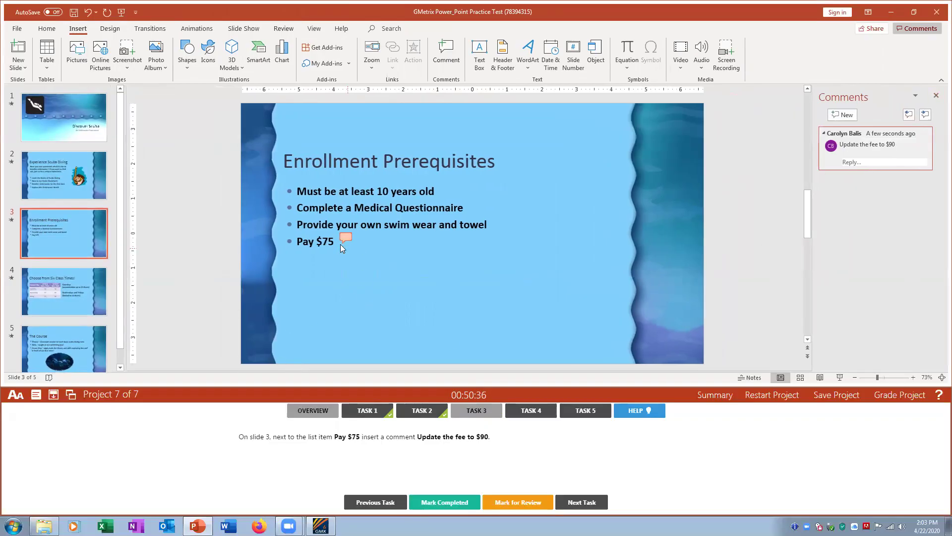
left_click(438, 502)
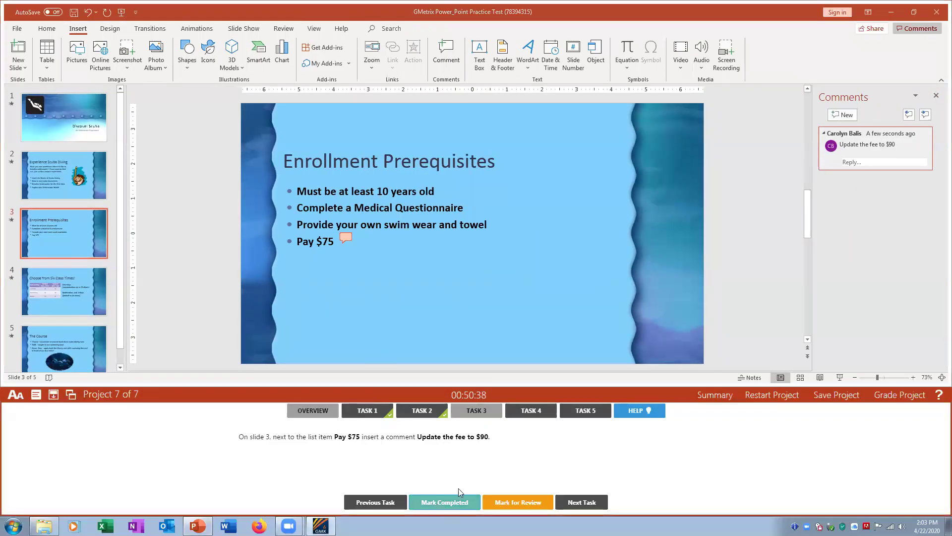
left_click(530, 410)
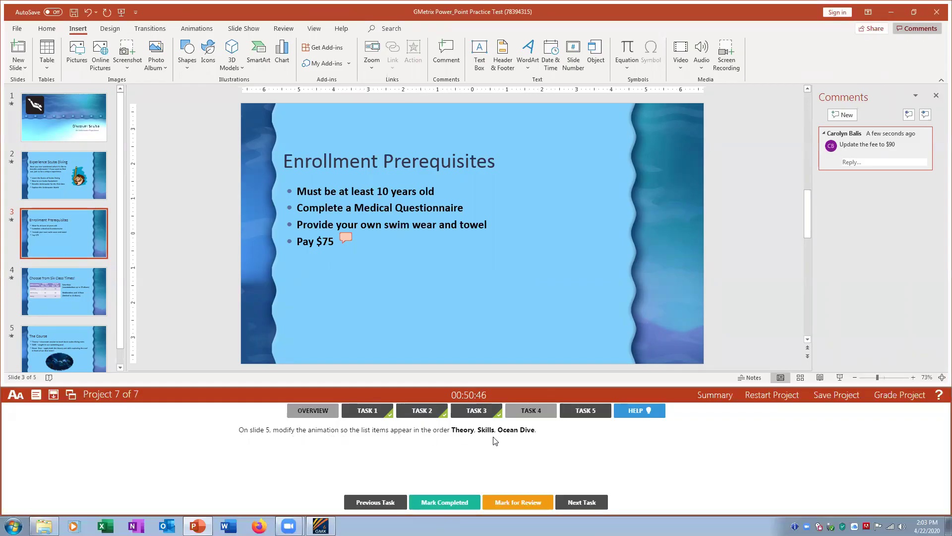
Show the Animation Pane for slide 5's bulleted list, closing the comments panel.
left_click(95, 332)
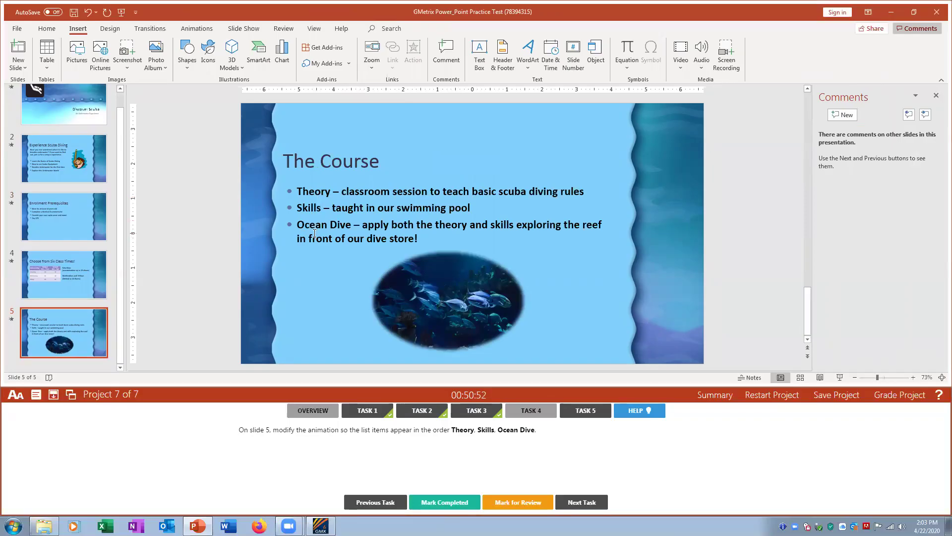
left_click(381, 216)
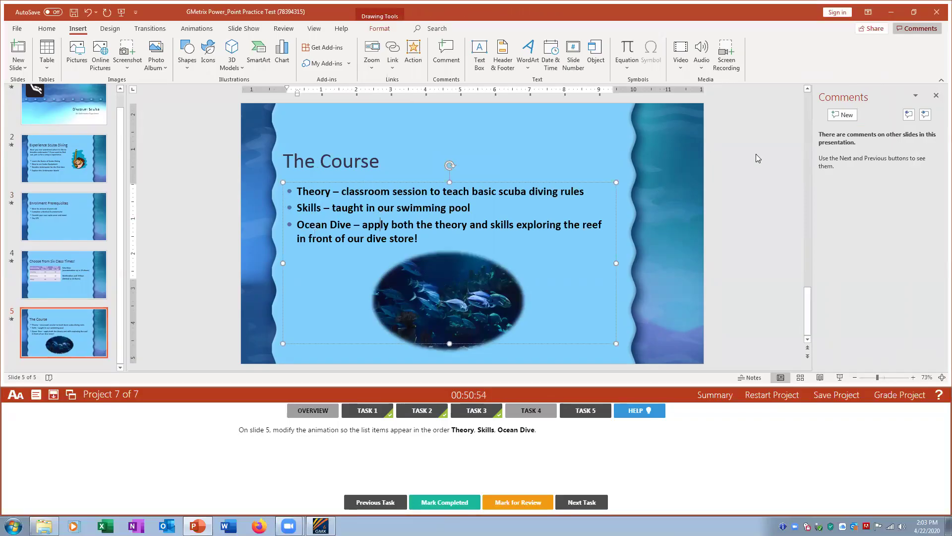
left_click(197, 30)
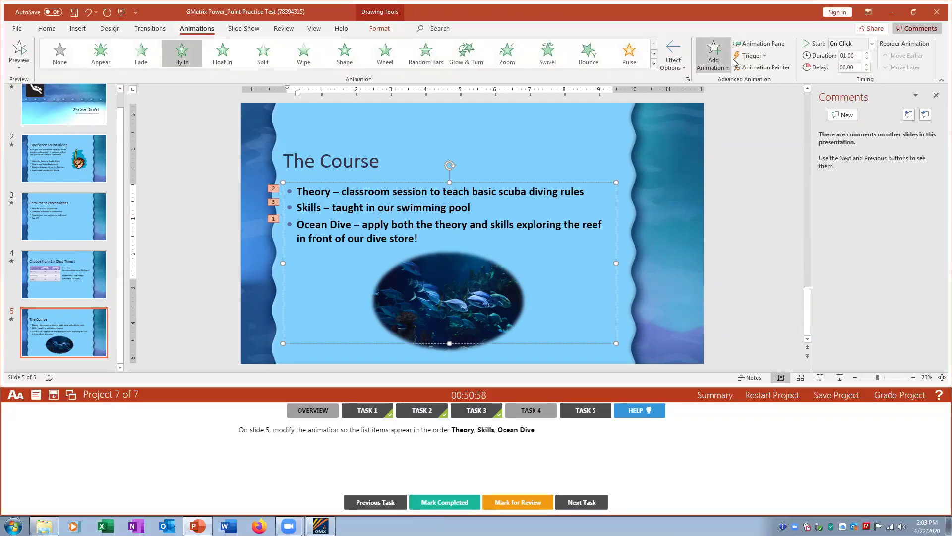
left_click(759, 44)
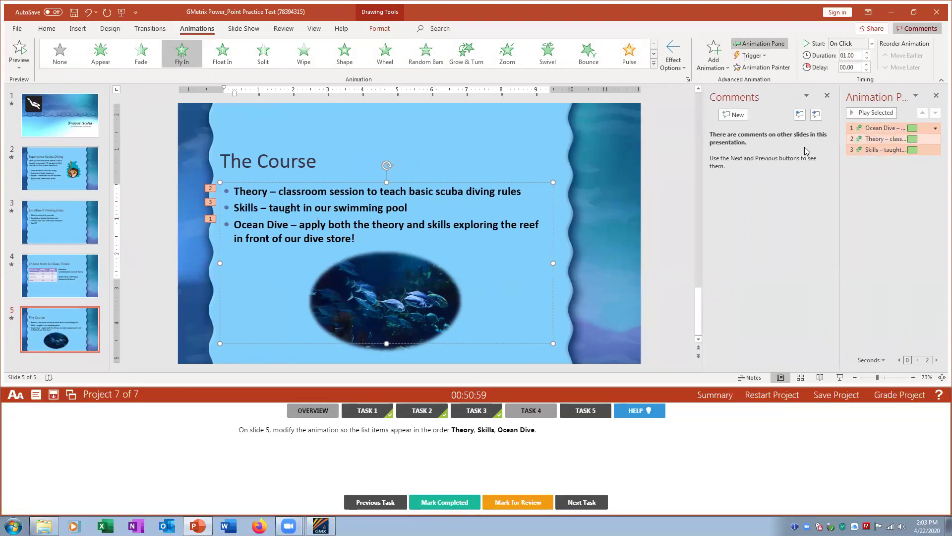
left_click(826, 95)
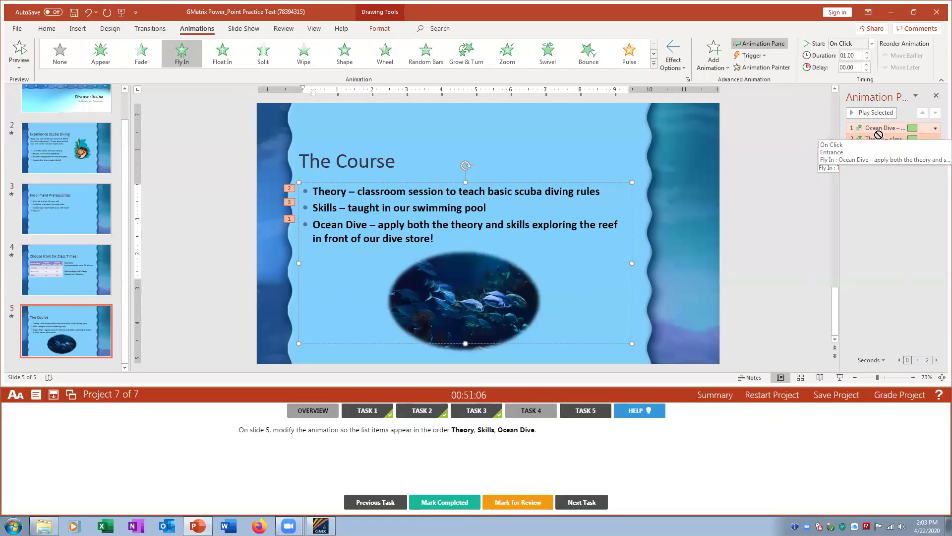
Move the Ocean Dive animation down twice so it plays after Theory and Skills.
left_click(935, 129)
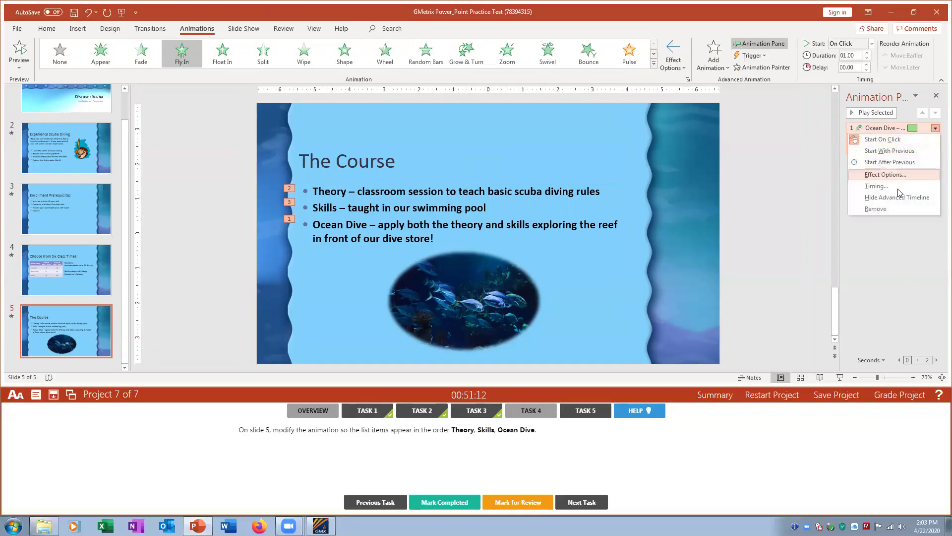
left_click(849, 128)
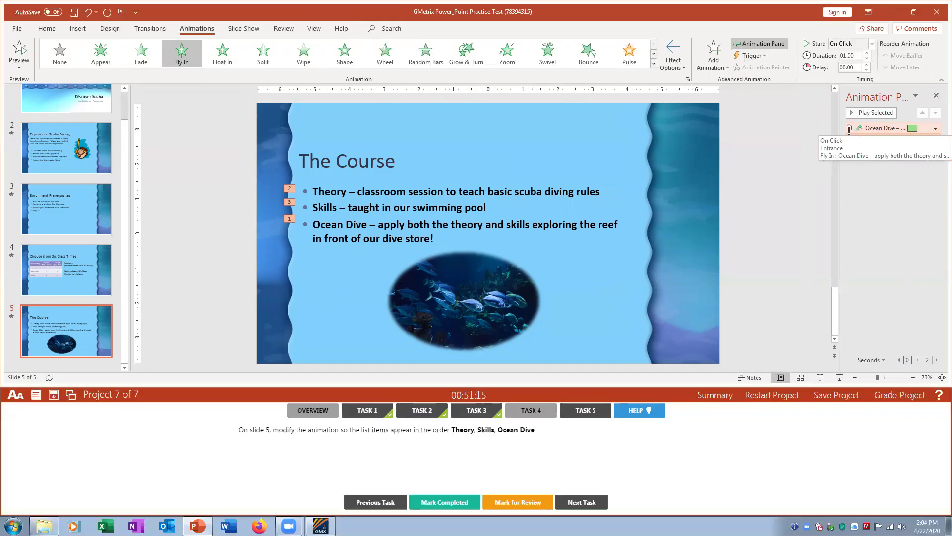
left_click(859, 128)
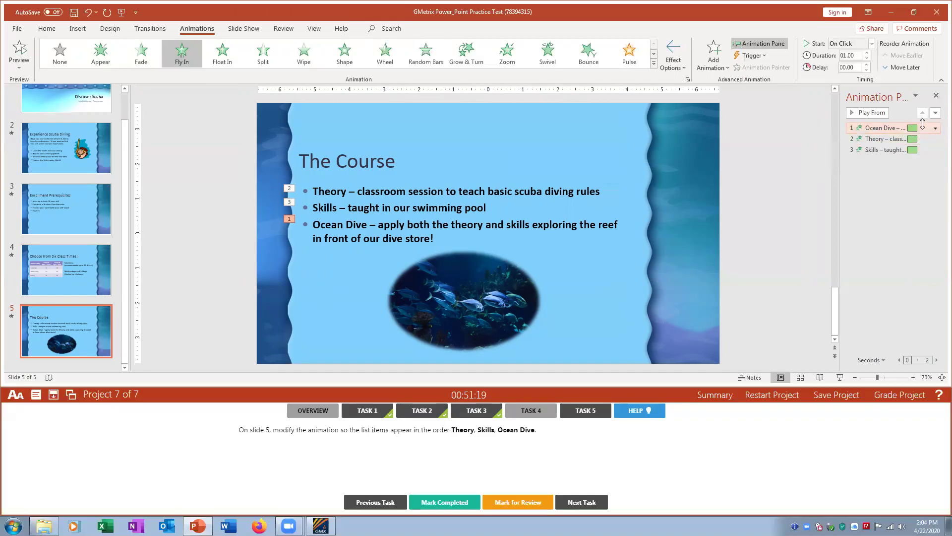
left_click(936, 113)
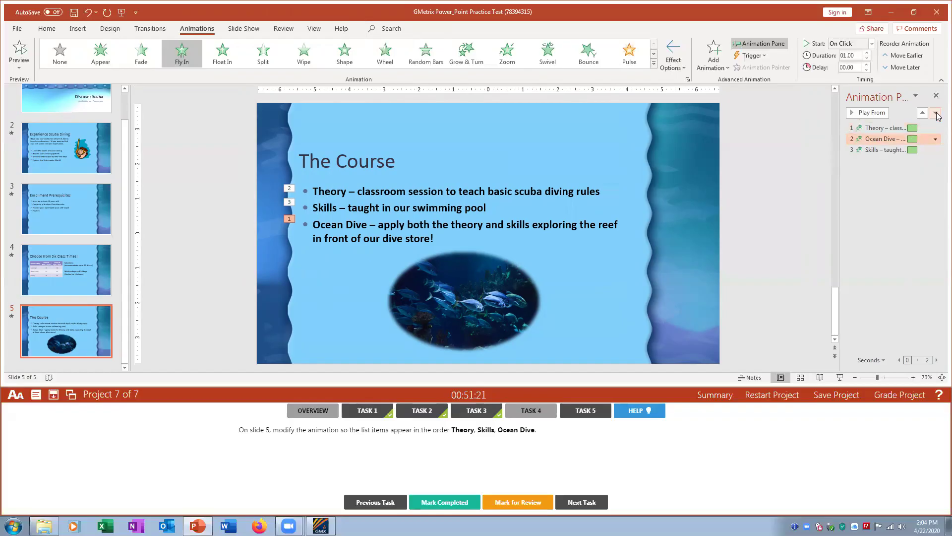
left_click(936, 113)
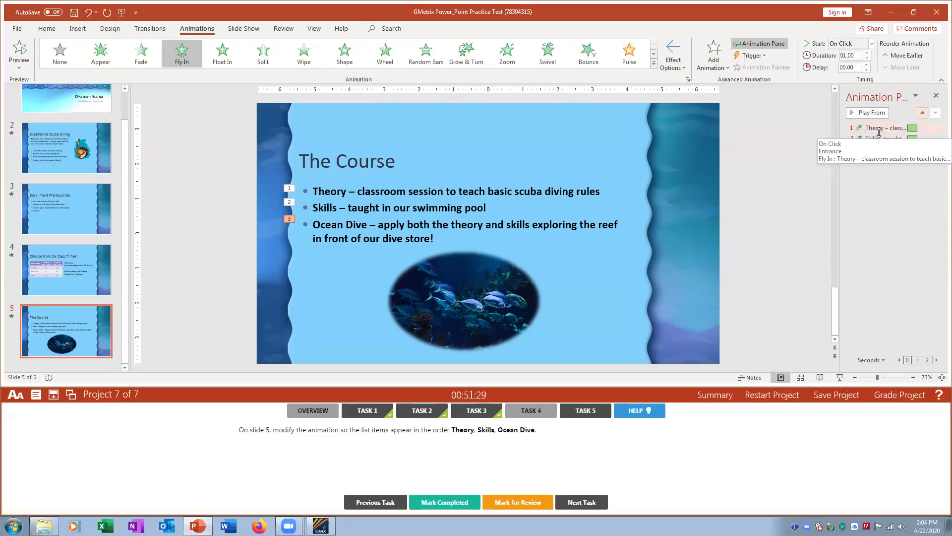
left_click(573, 415)
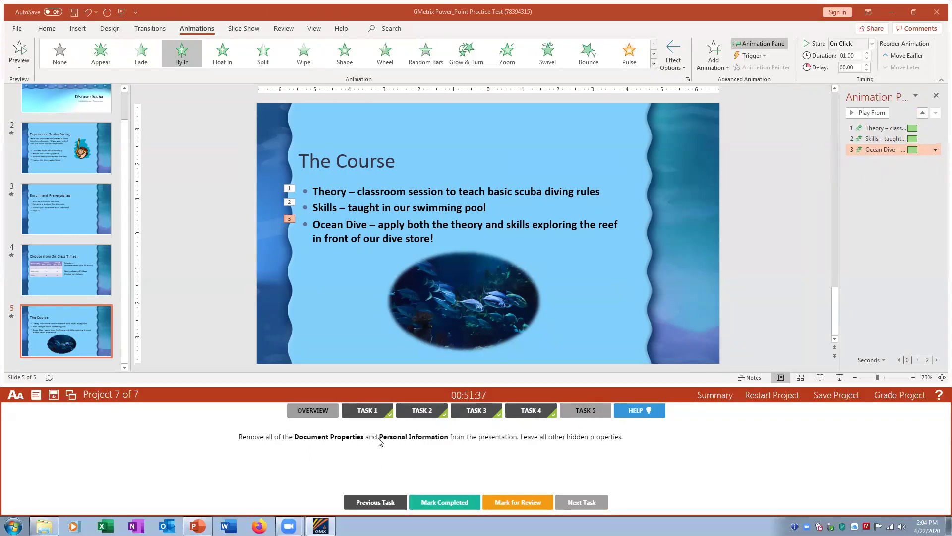
Save the Scuba presentation and open the Document Inspector from Check for Issues.
left_click(17, 30)
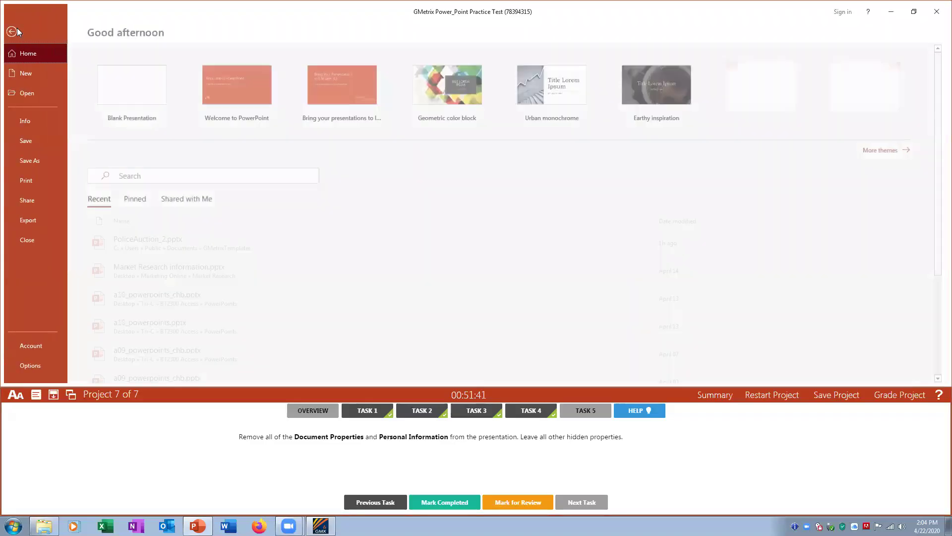
left_click(39, 367)
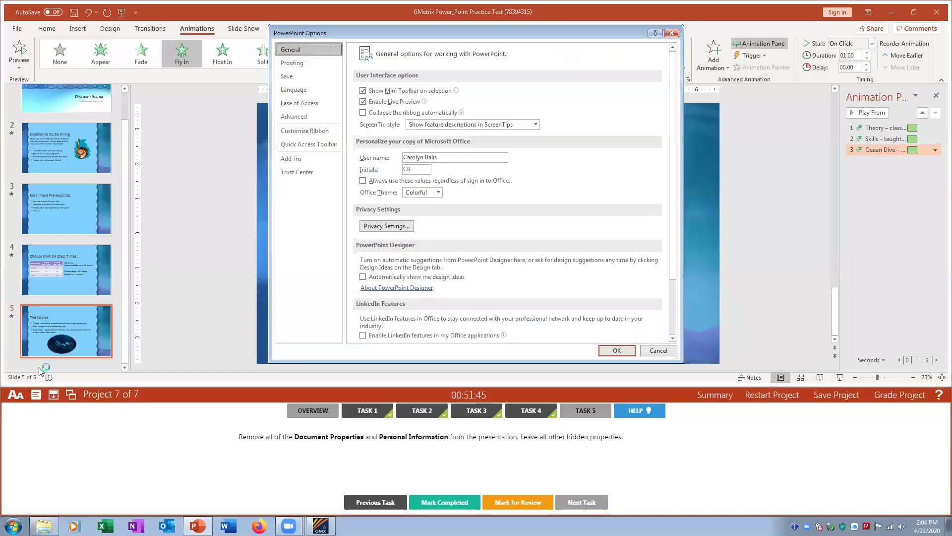
left_click(660, 350)
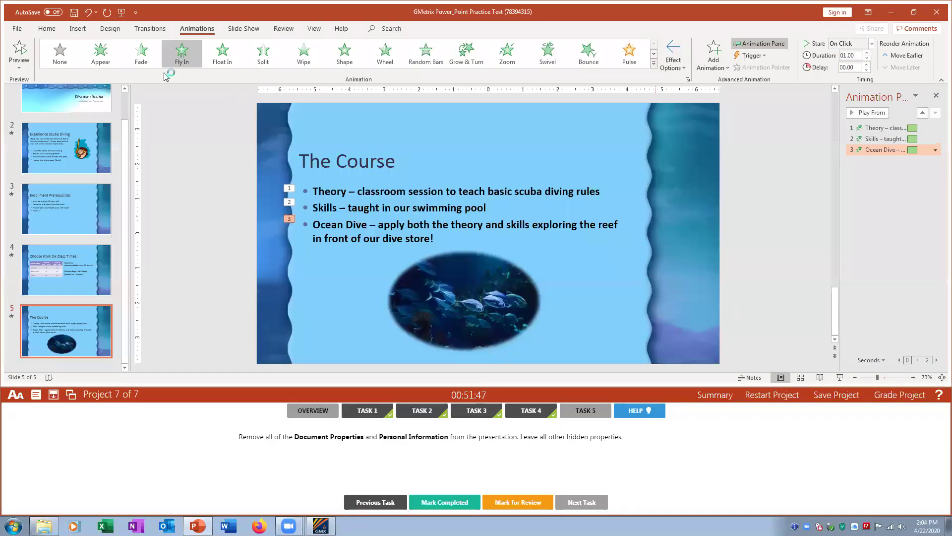
left_click(18, 28)
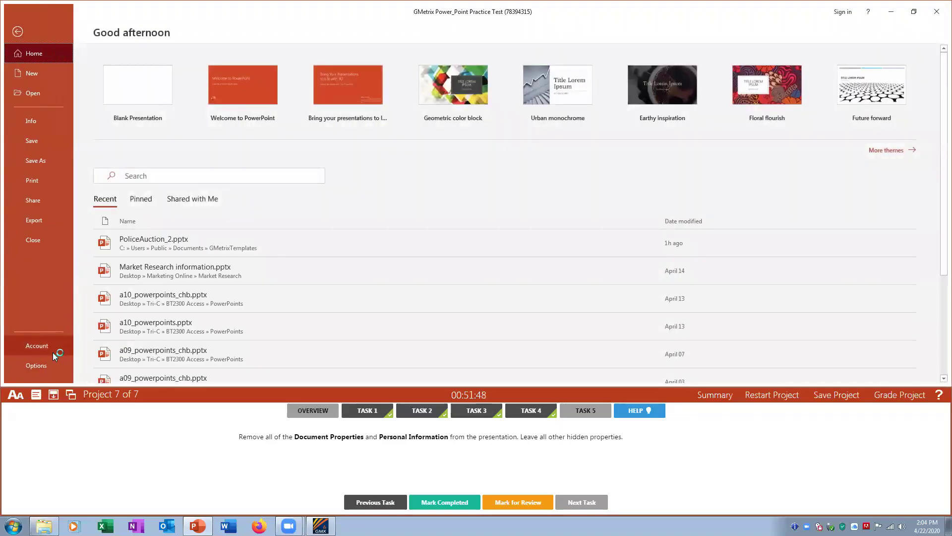
left_click(37, 121)
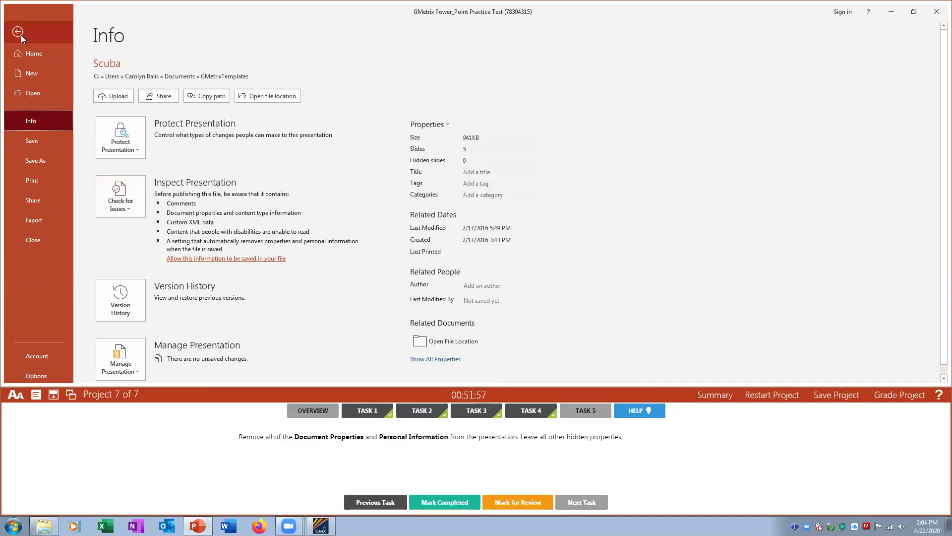
left_click(127, 211)
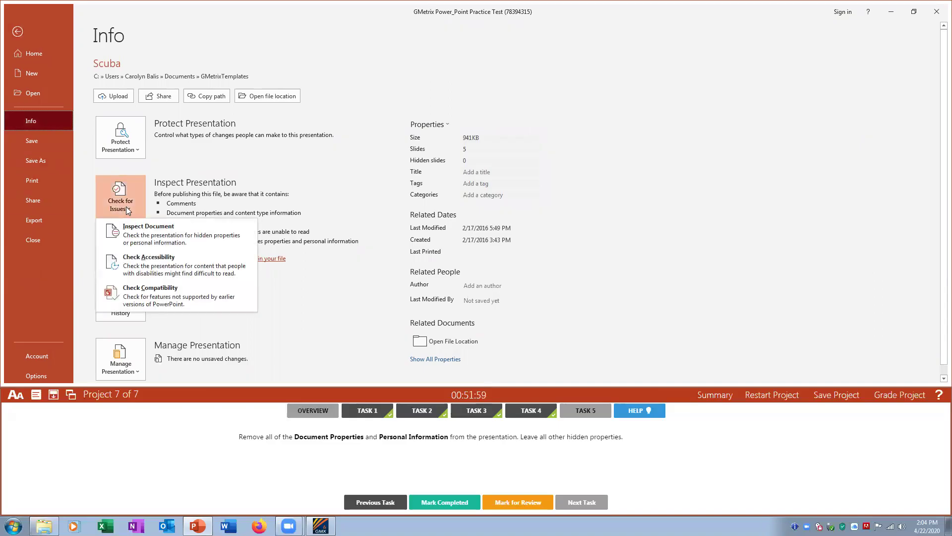
left_click(137, 240)
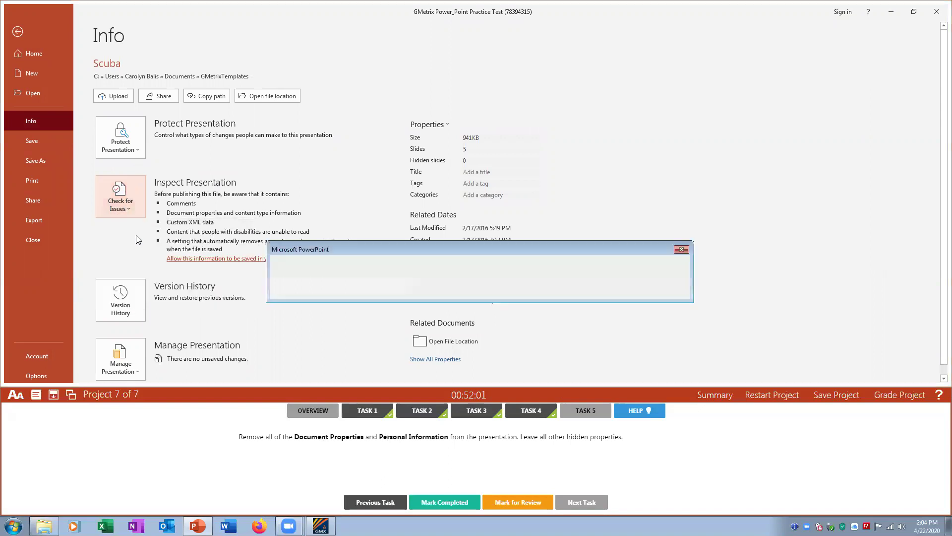
left_click(453, 293)
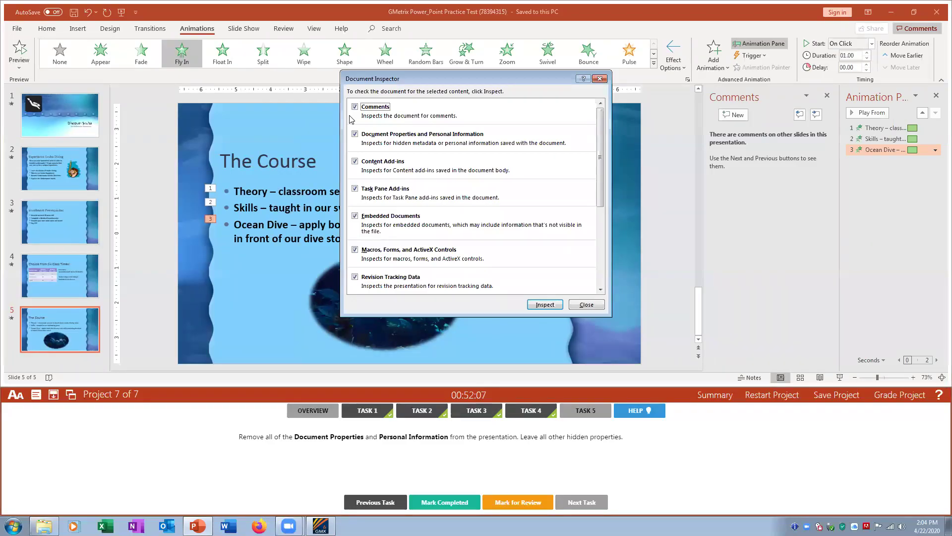
Remove Document Properties and Personal Information via inspection, mark task 5 completed, and save for grading.
left_click(542, 304)
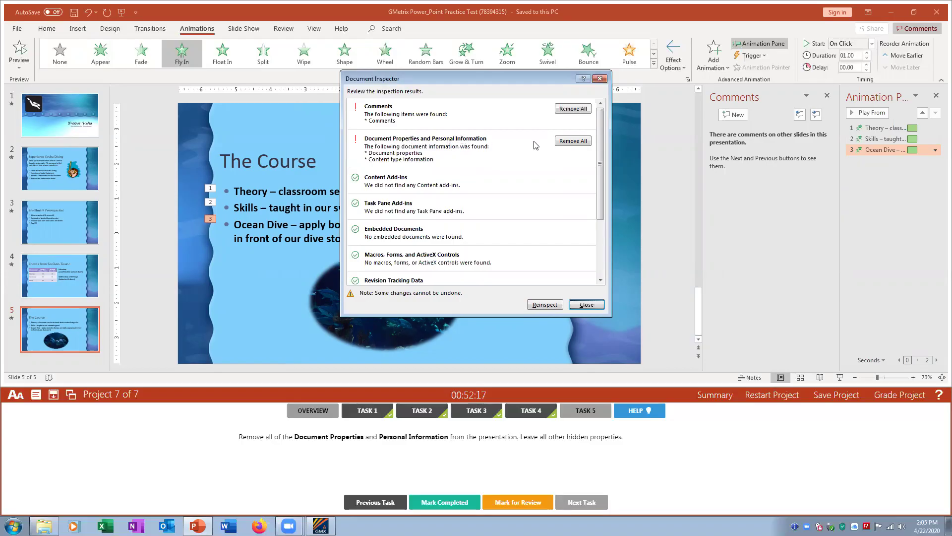
left_click(567, 141)
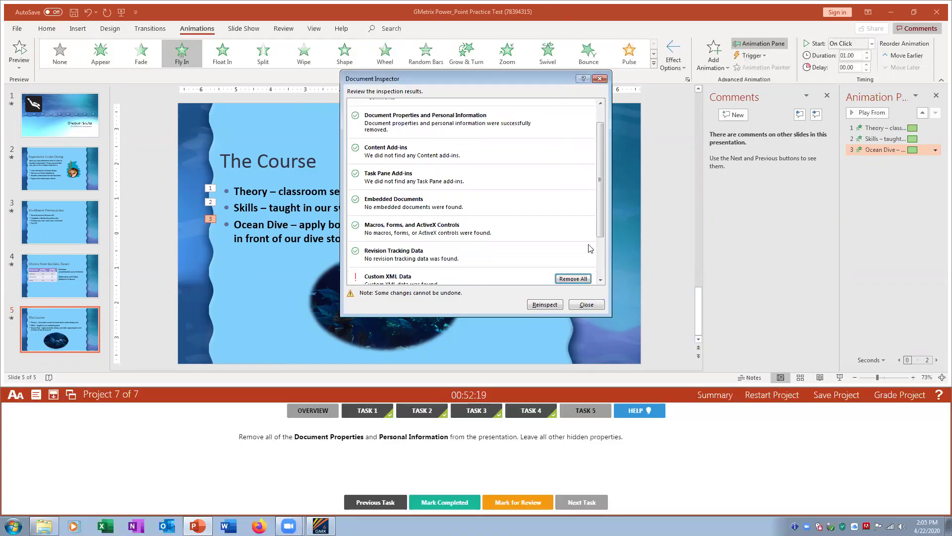
left_click(586, 305)
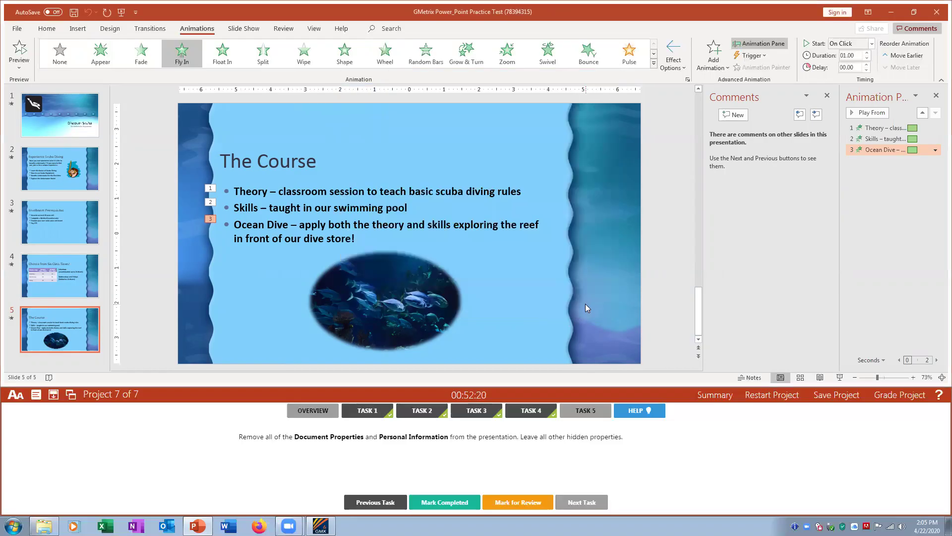
left_click(450, 506)
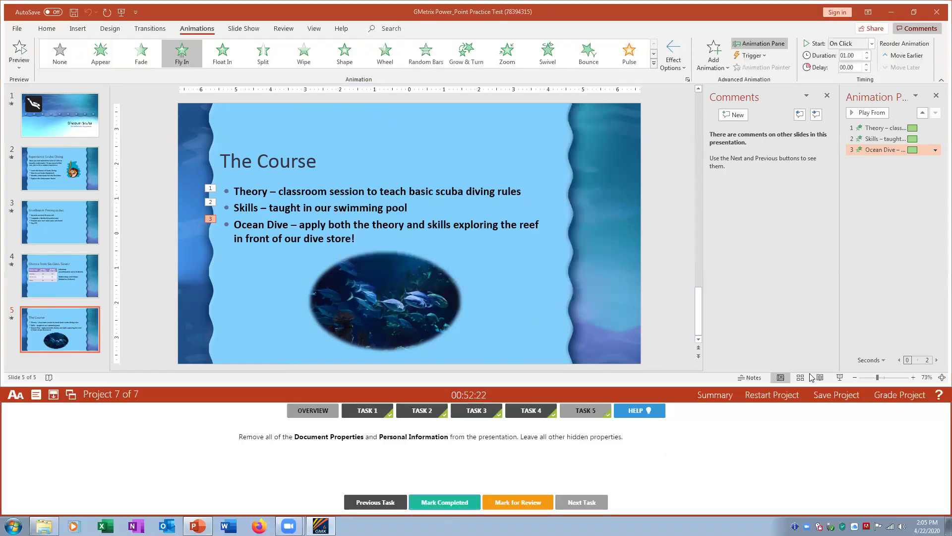
left_click(880, 395)
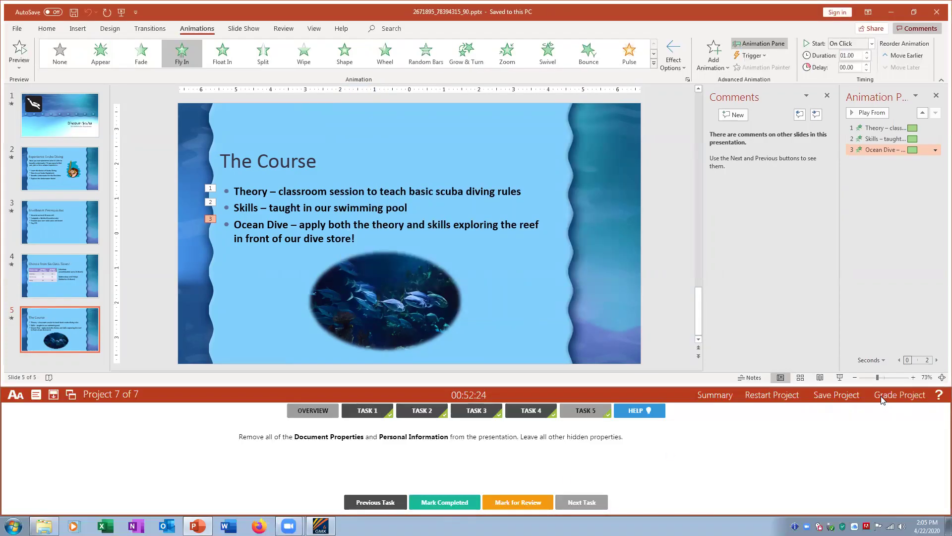